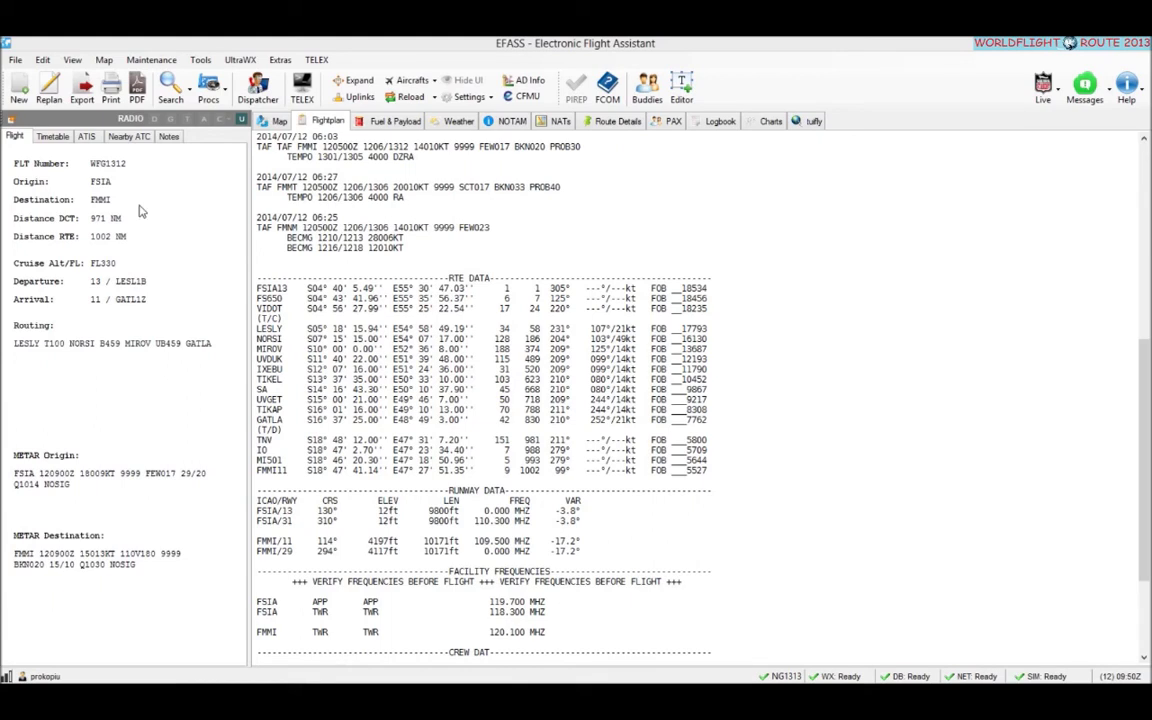
Export the FSIA to FMMI flight plan for the selected FlightFactor 757, JarDesign A320 Neo, X-FMC and X-Plane Flightplan add-ons
{"action": "left_click", "coordinate": [82, 88]}
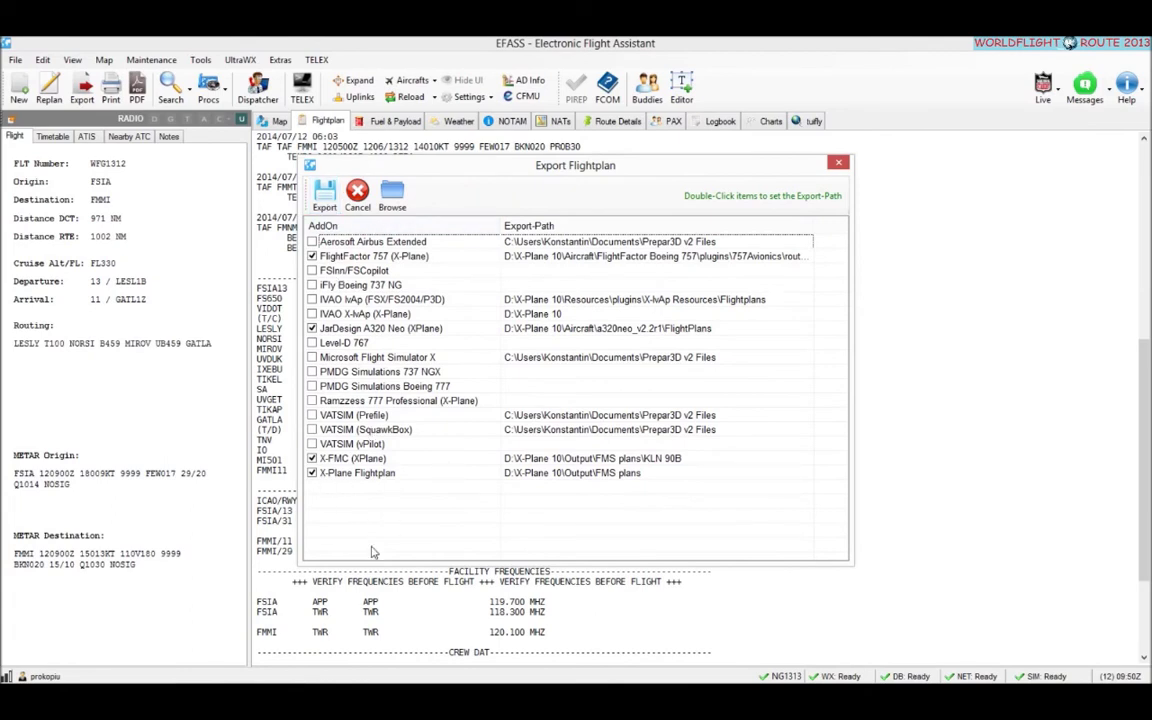
{"action": "left_click", "coordinate": [324, 195]}
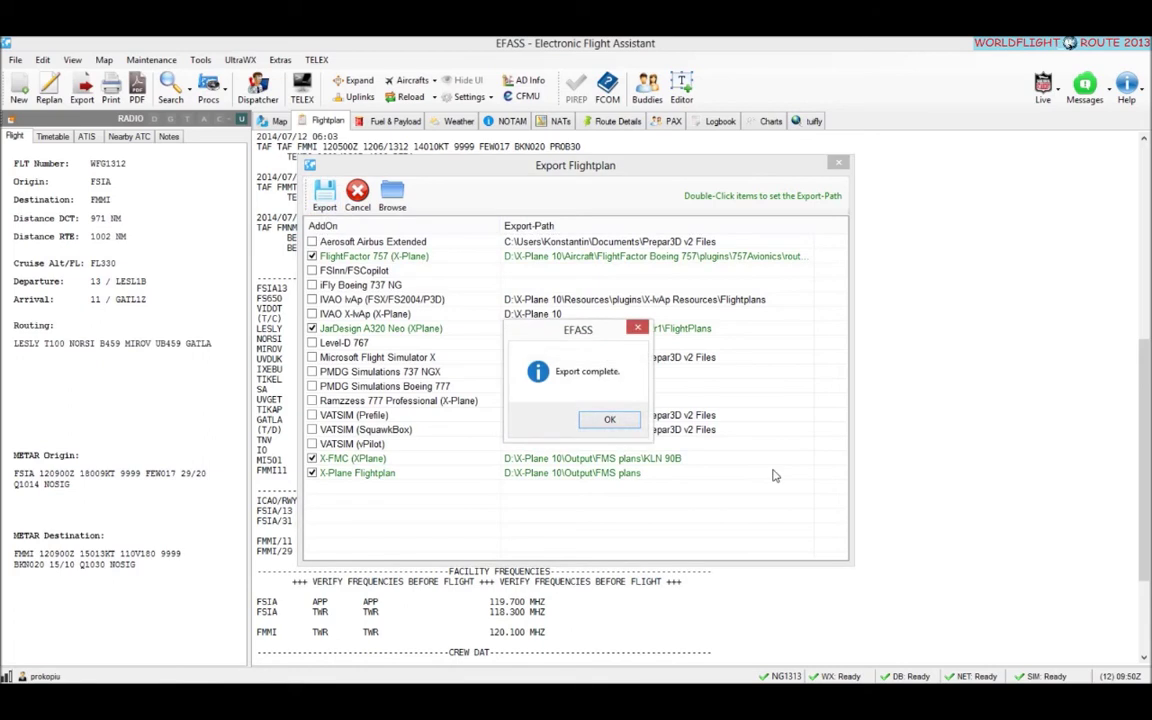
{"action": "left_click", "coordinate": [609, 419]}
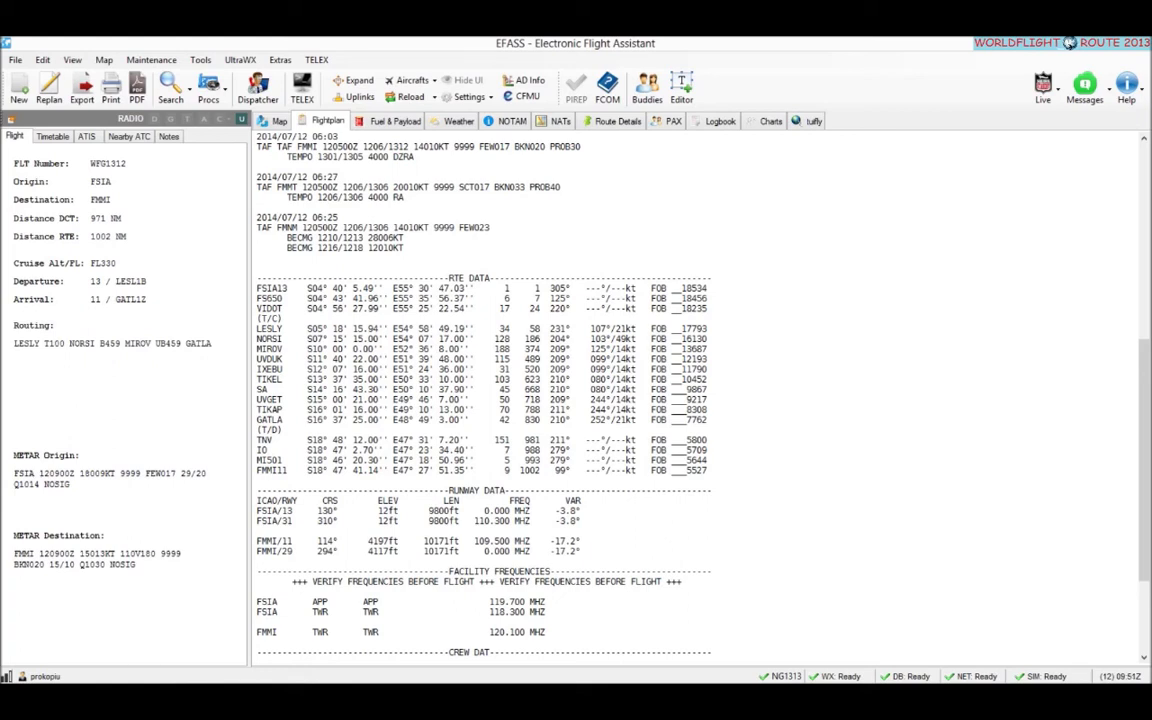
Switch to the FMS plans folder in File Explorer and view which programs can open FSIAFMMI.fms
{"action": "key", "text": "alt+Tab"}
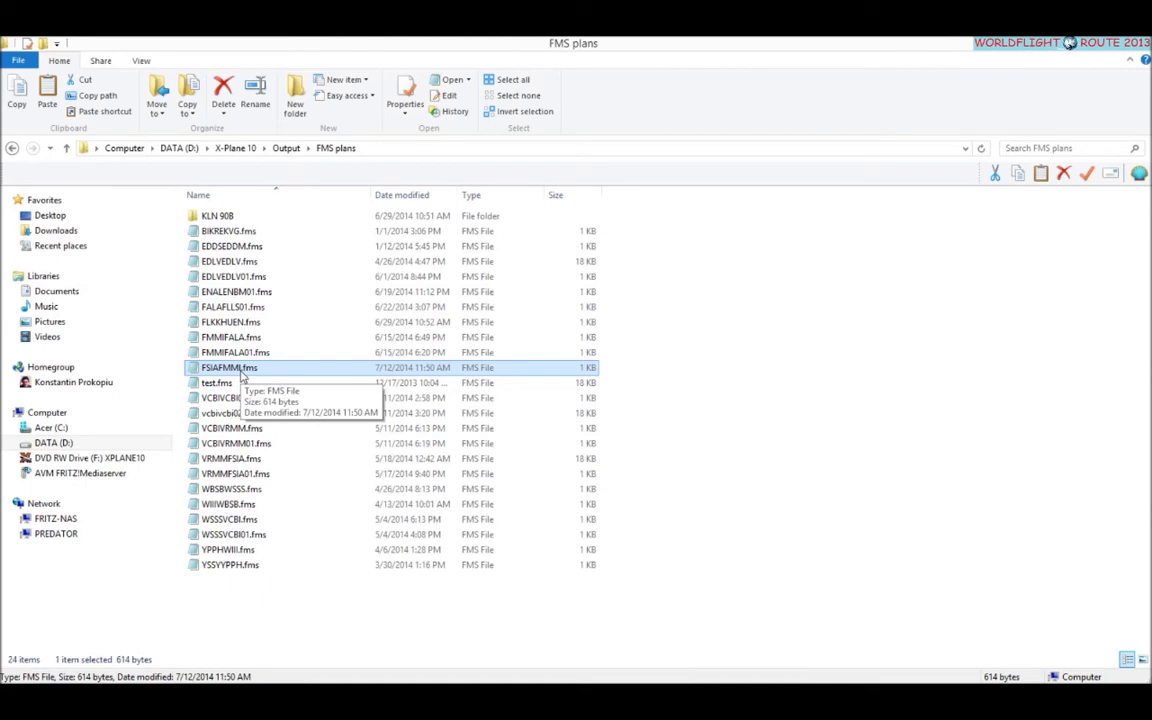
{"action": "right_click", "coordinate": [241, 373]}
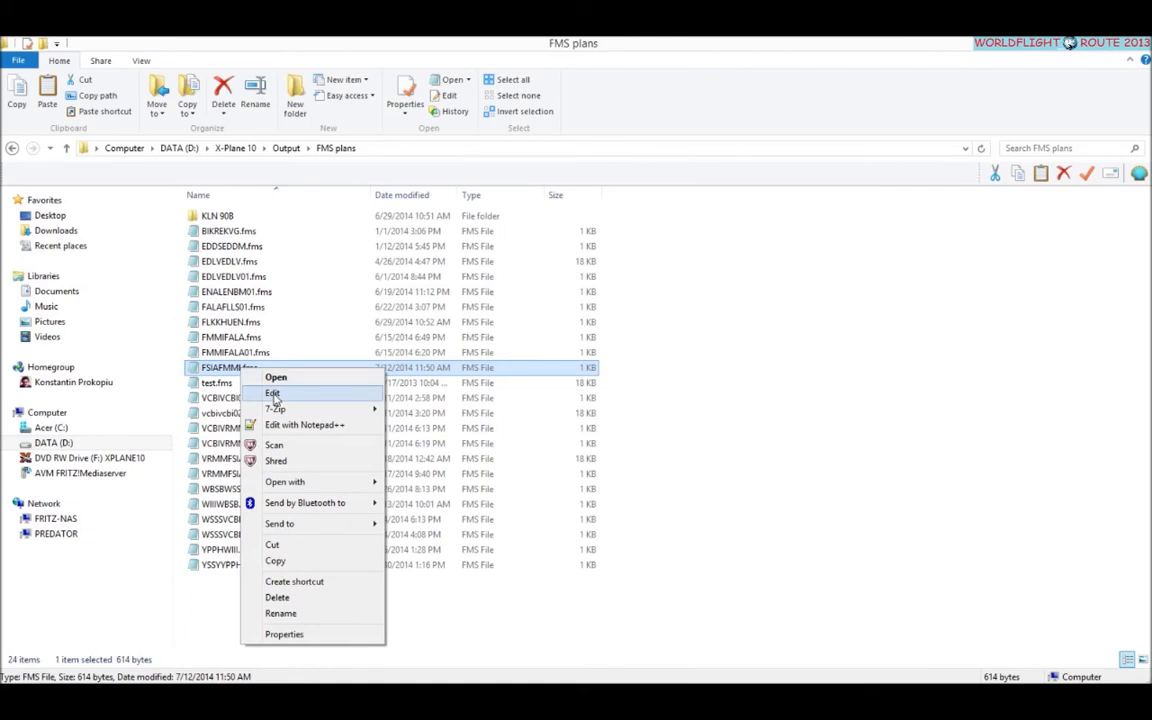
{"action": "mouse_move", "coordinate": [319, 494]}
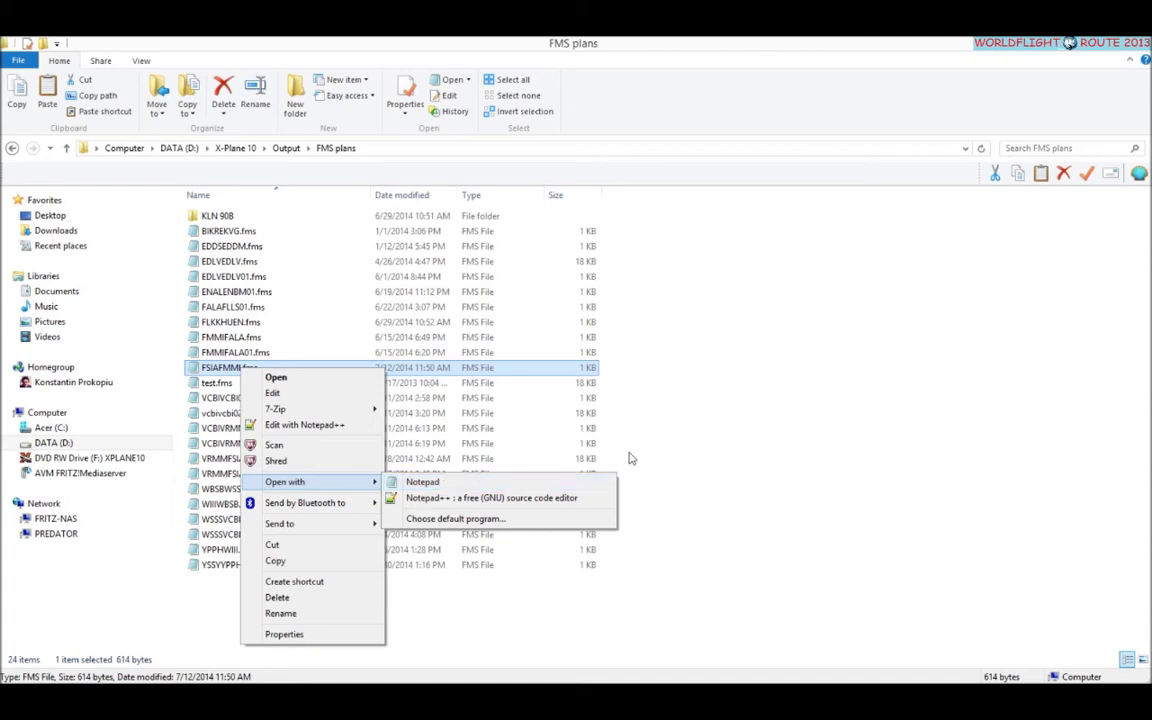
{"action": "left_click", "coordinate": [707, 442]}
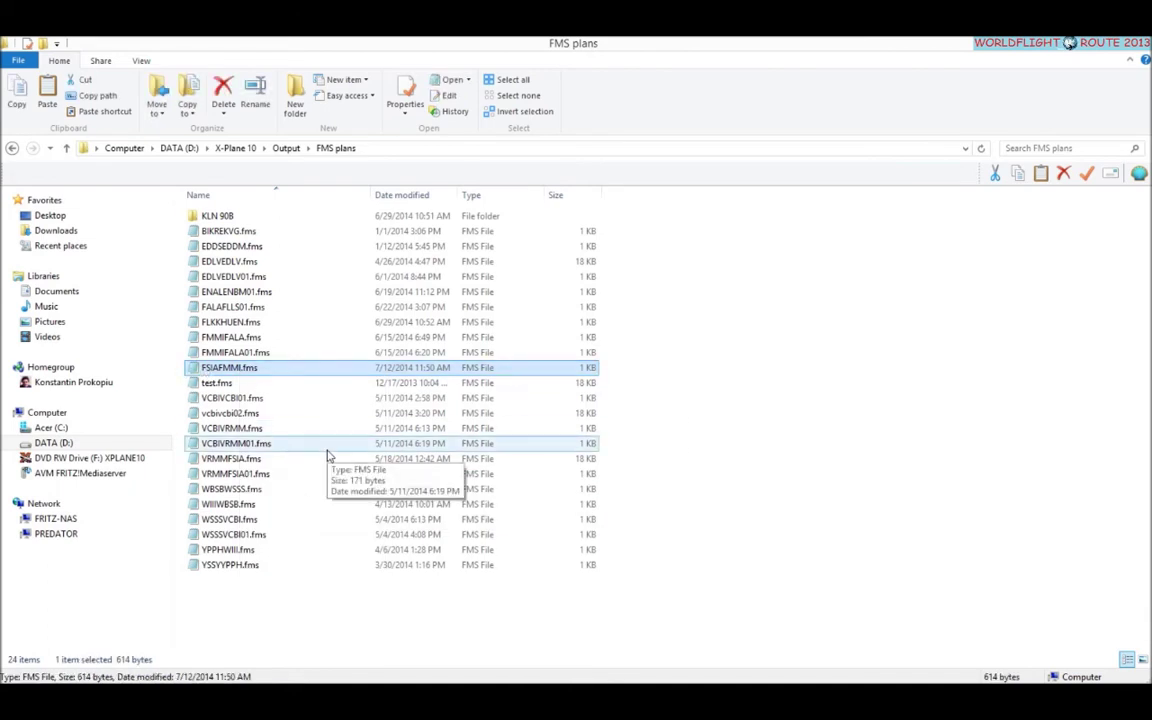
Create two duplicates of FSIAFMMI.fms in the FMS plans folder
{"action": "key", "text": "ctrl+c"}
{"action": "key", "text": "ctrl+v"}
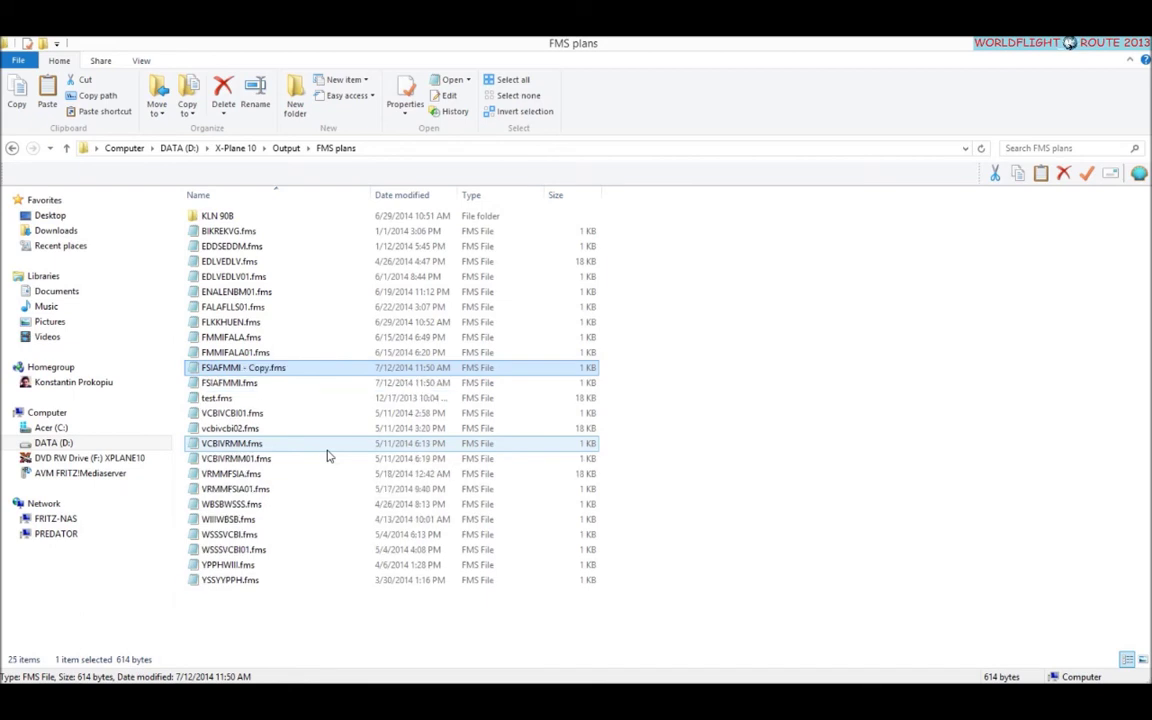
{"action": "key", "text": "ctrl+c"}
{"action": "key", "text": "ctrl+v"}
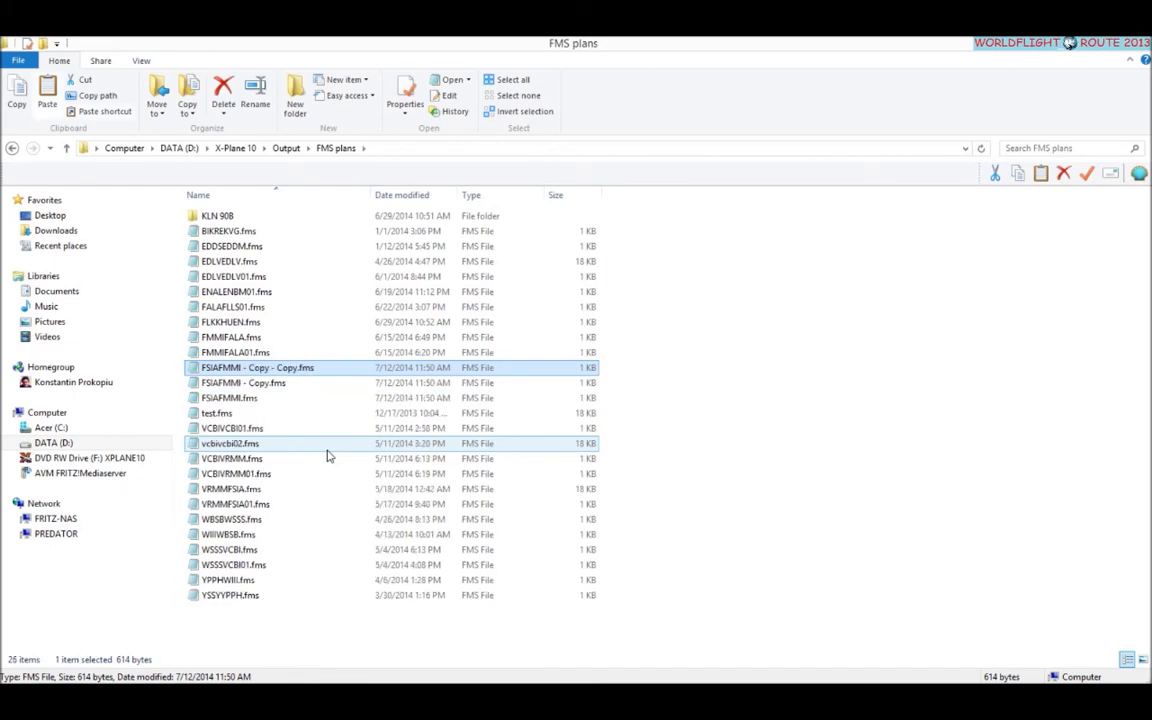
Rename the second duplicate, FSIAFMMI - Copy - Copy.fms, as 01FSIAFMMI.fms
{"action": "key", "text": "F2"}
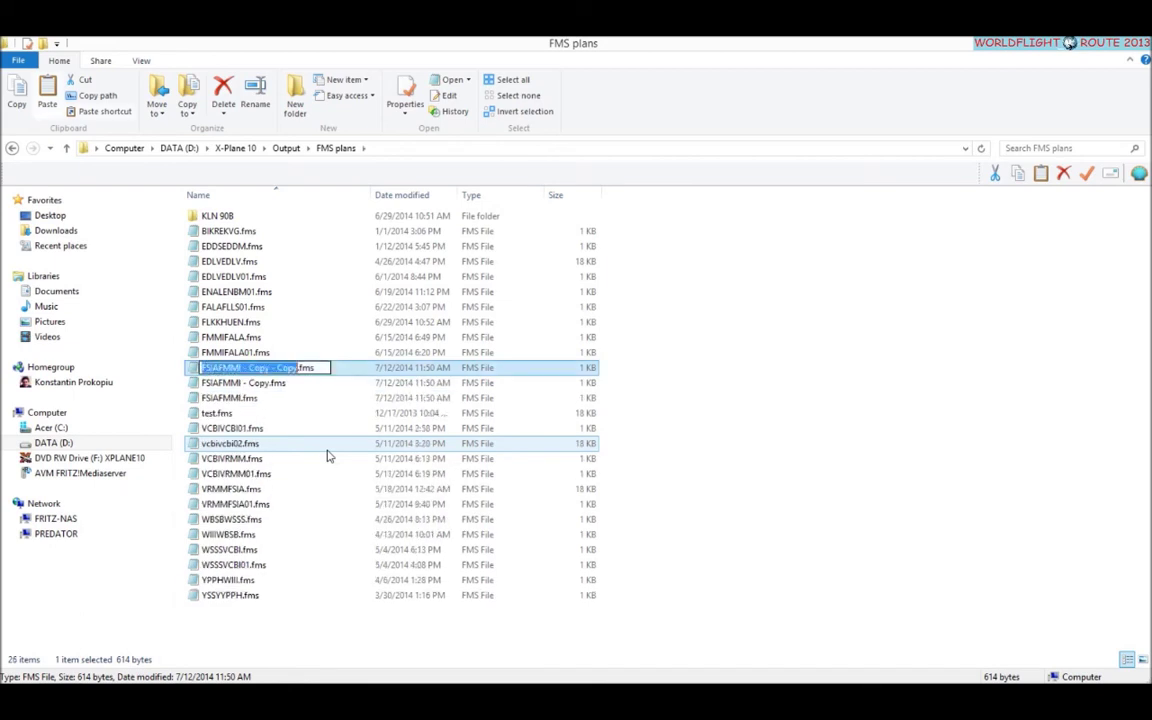
{"action": "key", "text": "Home"}
{"action": "type", "text": "^01"}
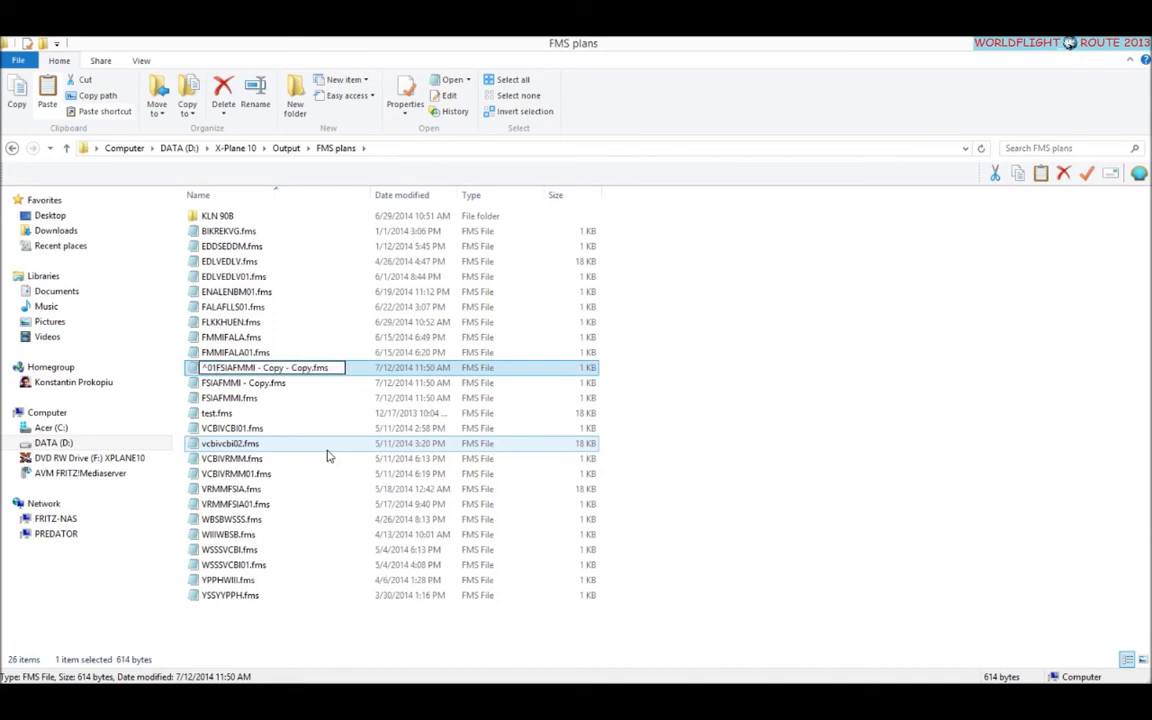
{"action": "key", "text": "Home"}
{"action": "key", "text": "Delete"}
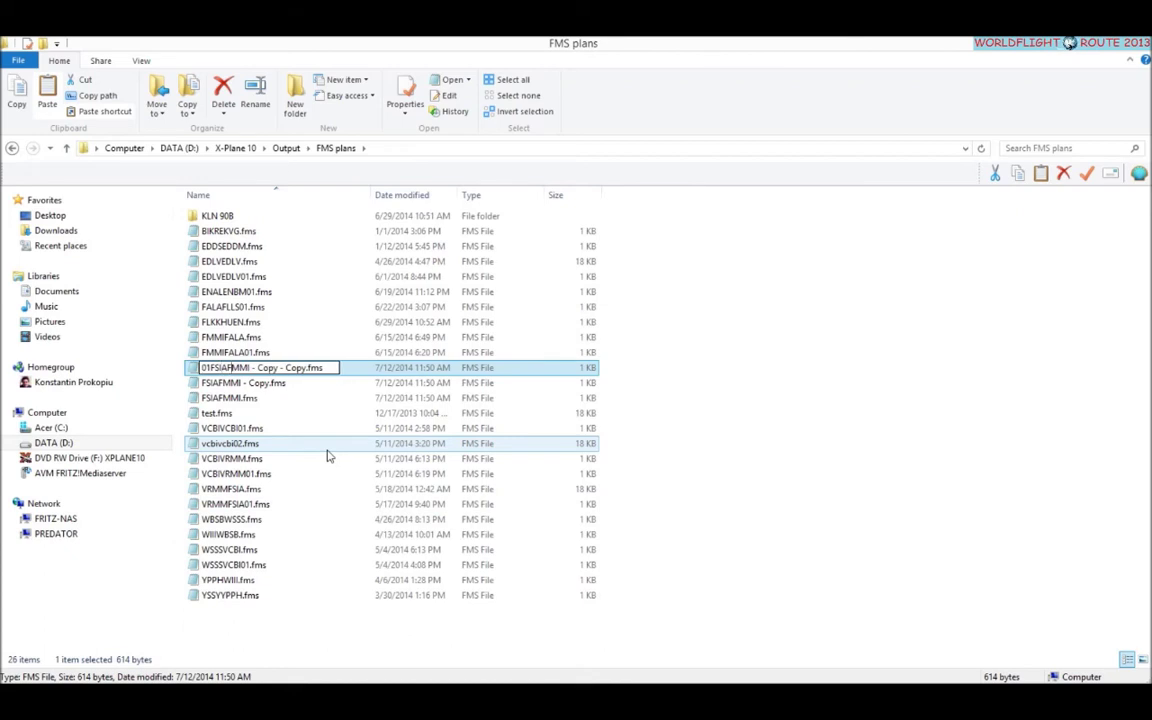
{"action": "key", "text": "Delete"}
{"action": "key", "text": "Delete"}
{"action": "key", "text": "Delete"}
{"action": "key", "text": "Delete"}
{"action": "key", "text": "Delete"}
{"action": "key", "text": "Delete"}
{"action": "key", "text": "Delete"}
{"action": "key", "text": "Delete"}
{"action": "key", "text": "Delete"}
{"action": "key", "text": "Delete"}
{"action": "key", "text": "Delete"}
{"action": "key", "text": "Delete"}
{"action": "key", "text": "Delete"}
{"action": "key", "text": "Delete"}
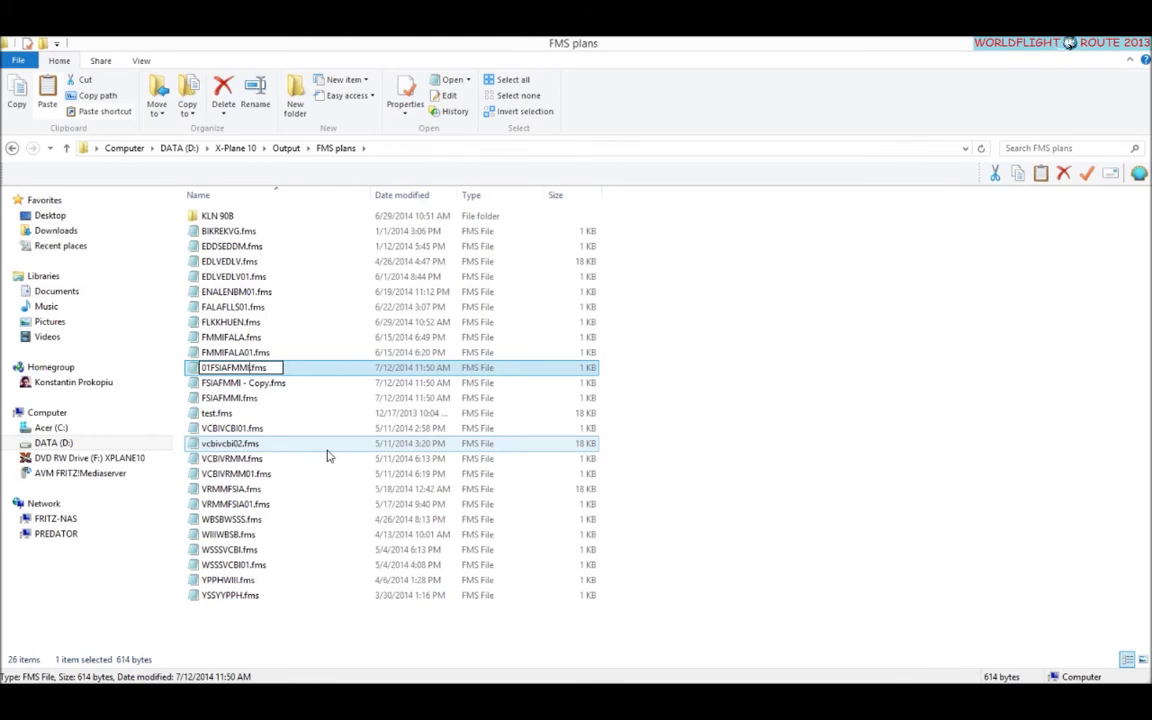
{"action": "key", "text": "Return"}
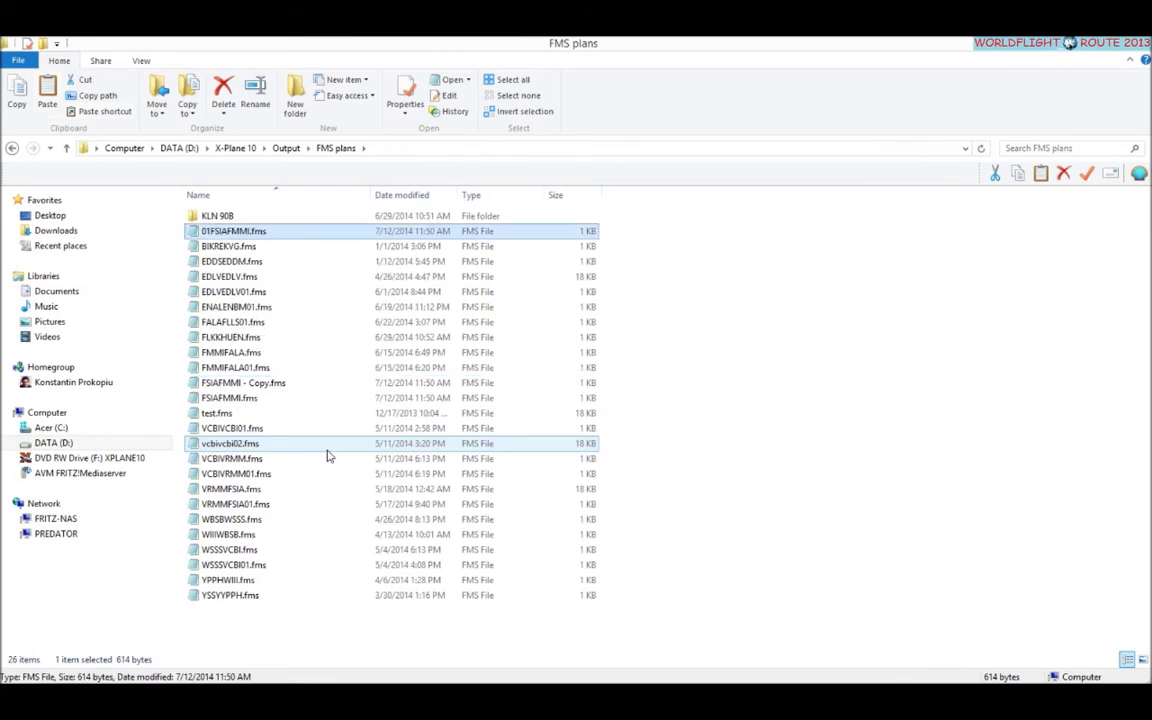
Rename the remaining duplicate, FSIAFMMI - Copy.fms, as 02FSIAFMMI.fms
{"action": "key", "text": "Down"}
{"action": "key", "text": "Down"}
{"action": "key", "text": "Down"}
{"action": "key", "text": "Down"}
{"action": "key", "text": "Down"}
{"action": "key", "text": "Down"}
{"action": "key", "text": "Down"}
{"action": "key", "text": "Down"}
{"action": "key", "text": "Down"}
{"action": "key", "text": "Down"}
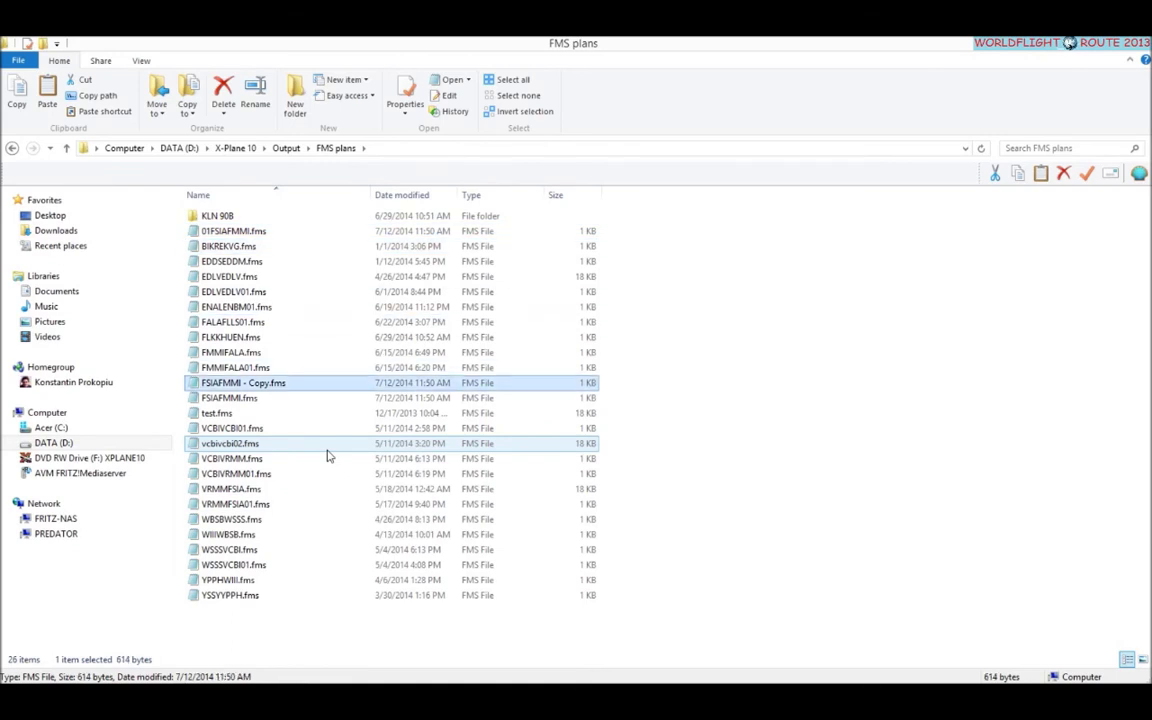
{"action": "key", "text": "F2"}
{"action": "key", "text": "Home"}
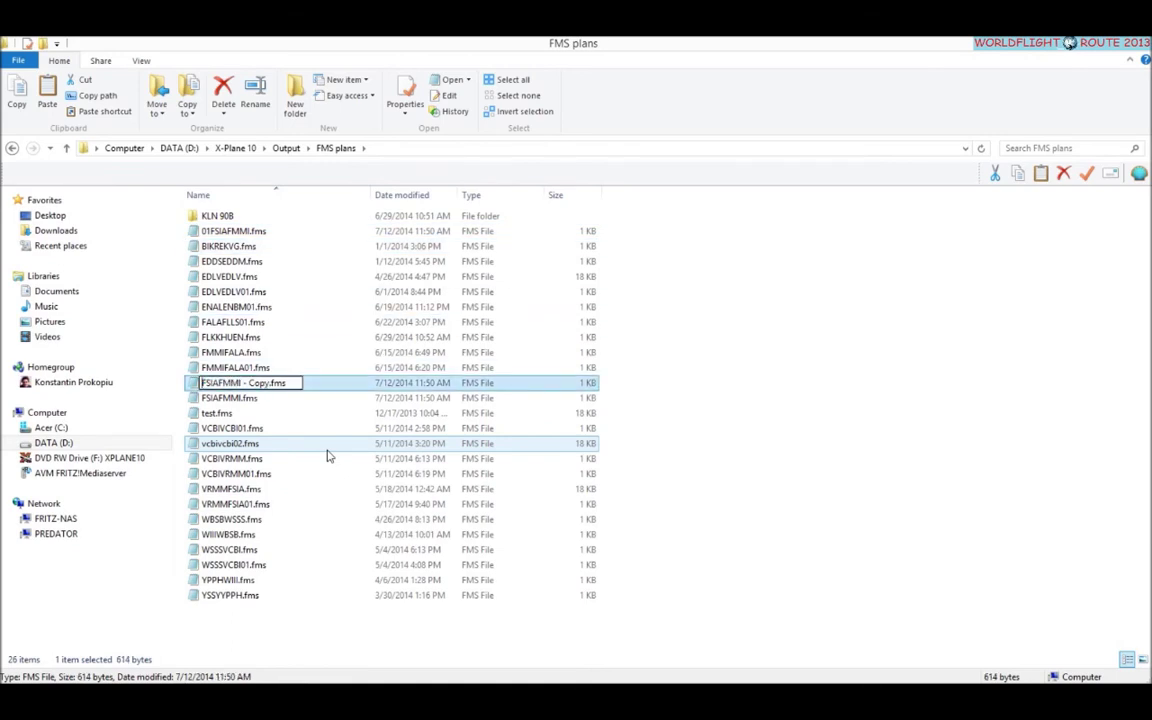
{"action": "type", "text": "02"}
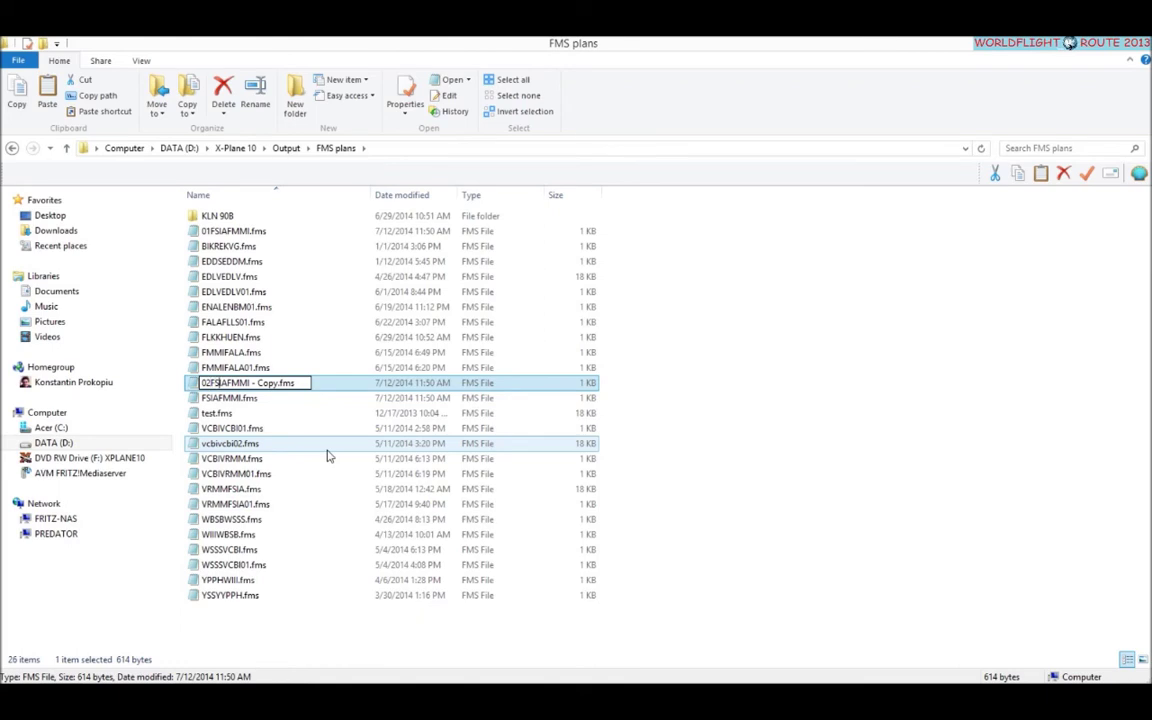
{"action": "key", "text": "Right"}
{"action": "key", "text": "Right"}
{"action": "key", "text": "Right"}
{"action": "key", "text": "Right"}
{"action": "key", "text": "Right"}
{"action": "key", "text": "Right"}
{"action": "key", "text": "Right"}
{"action": "key", "text": "Right"}
{"action": "key", "text": "Delete"}
{"action": "key", "text": "Delete"}
{"action": "key", "text": "Delete"}
{"action": "key", "text": "Delete"}
{"action": "key", "text": "Delete"}
{"action": "key", "text": "Delete"}
{"action": "key", "text": "Delete"}
{"action": "key", "text": "Return"}
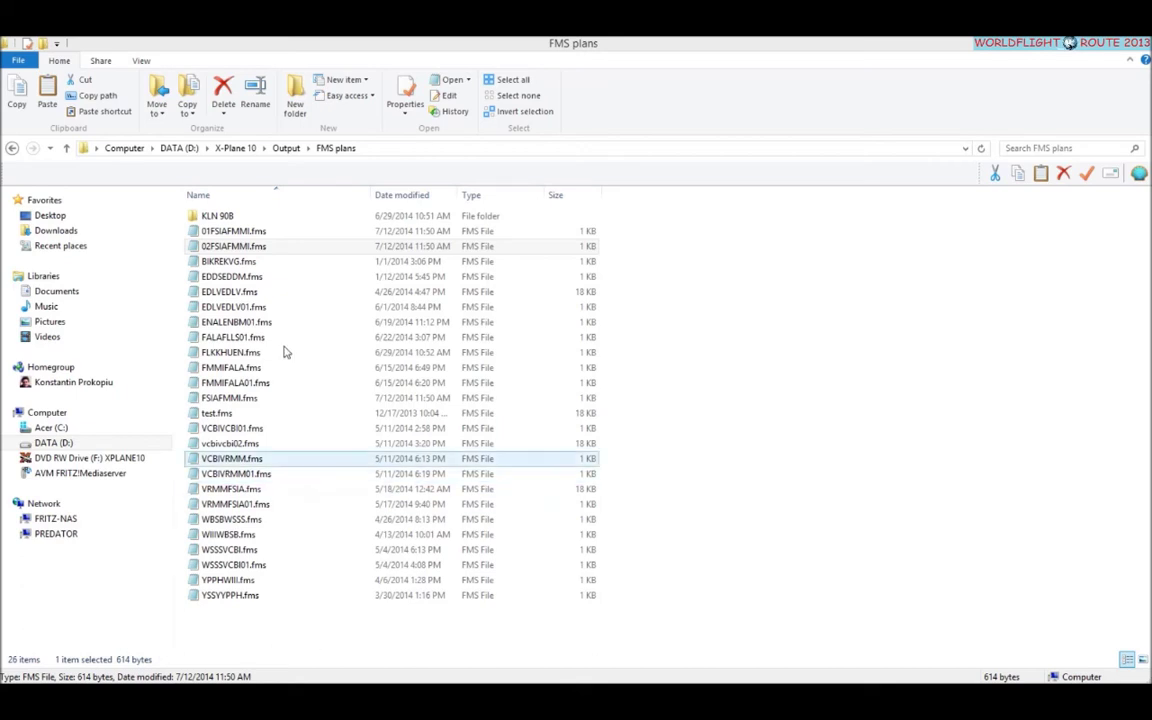
Open 01FSIAFMMI.fms in Notepad and remove every blank line between its header and waypoint entries
{"action": "left_click", "coordinate": [250, 247]}
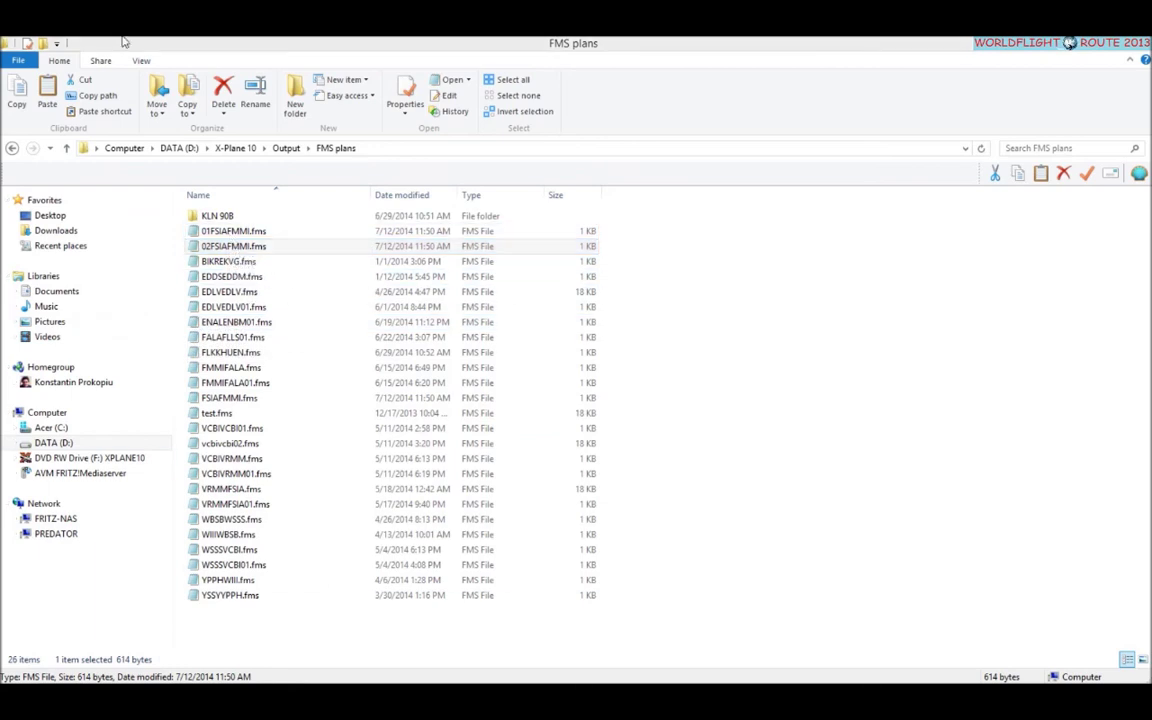
{"action": "left_click", "coordinate": [232, 232]}
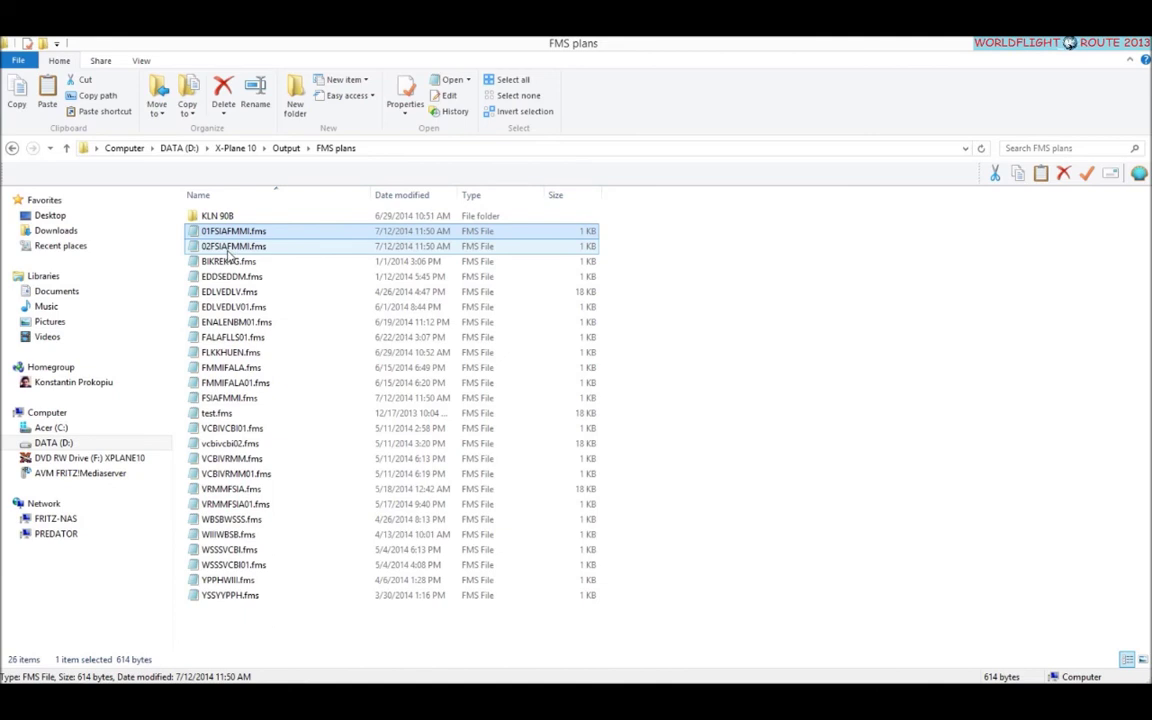
{"action": "double_click", "coordinate": [230, 232]}
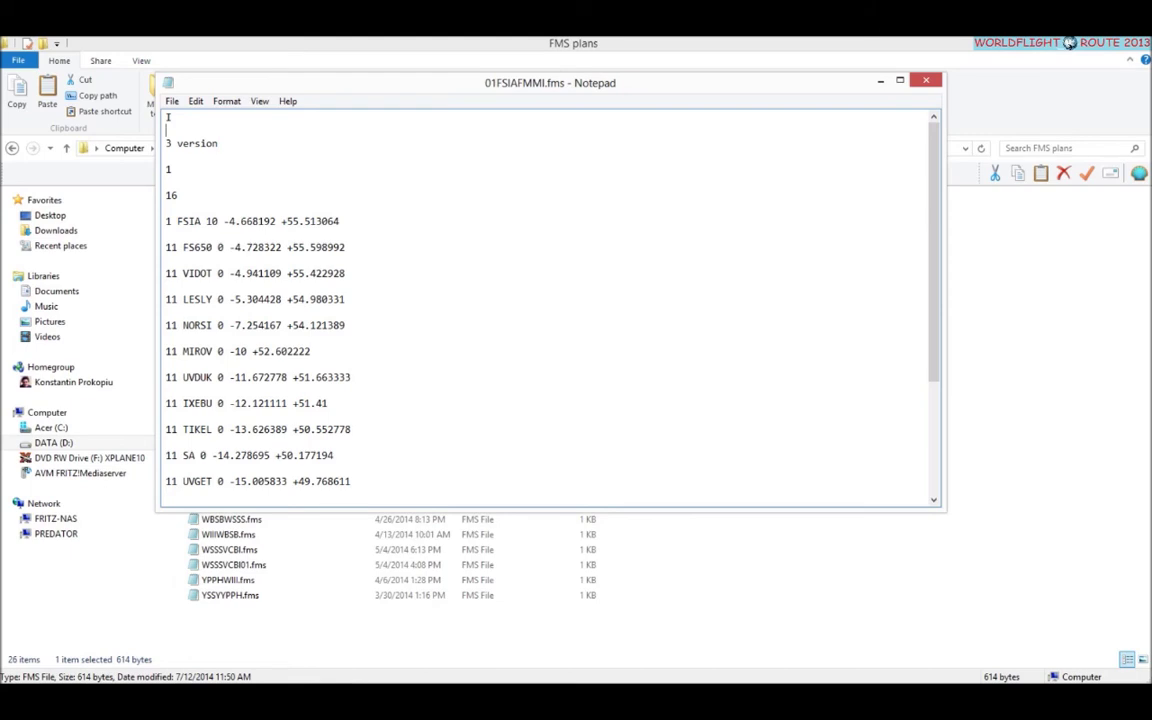
{"action": "key", "text": "Delete"}
{"action": "key", "text": "Down"}
{"action": "key", "text": "Delete"}
{"action": "key", "text": "Down"}
{"action": "key", "text": "Delete"}
{"action": "key", "text": "Down"}
{"action": "key", "text": "Delete"}
{"action": "key", "text": "Down"}
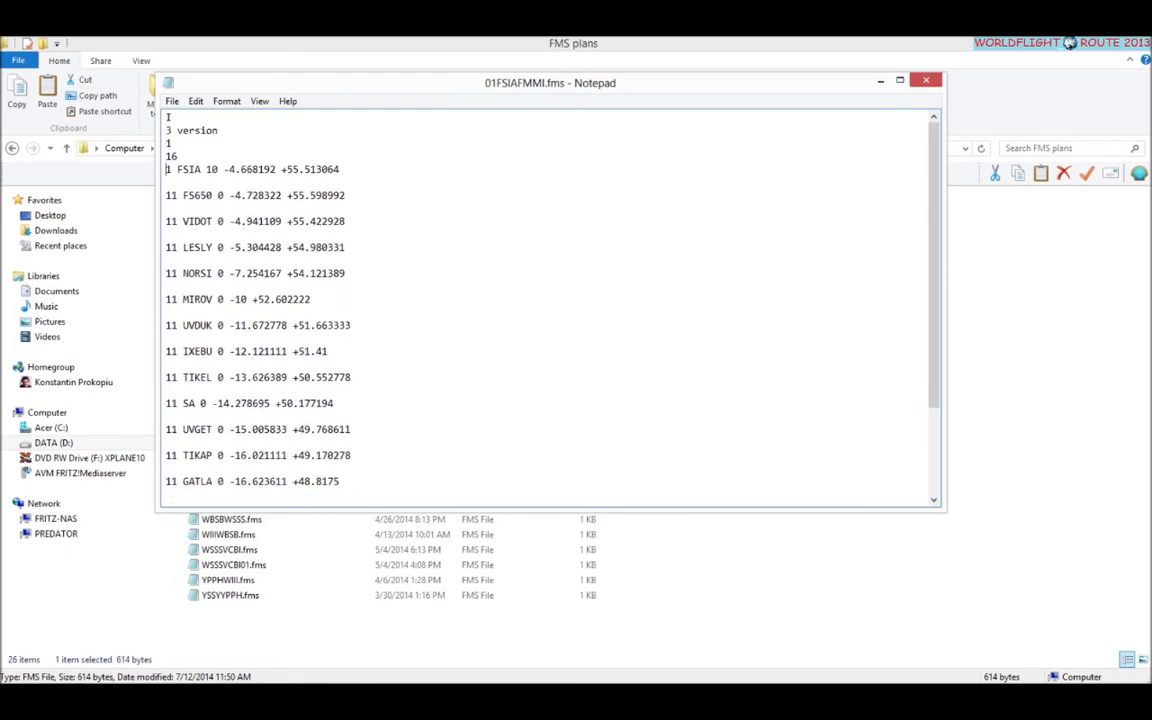
{"action": "key", "text": "Delete"}
{"action": "key", "text": "Down"}
{"action": "key", "text": "Delete"}
{"action": "key", "text": "Down"}
{"action": "key", "text": "Delete"}
{"action": "key", "text": "Down"}
{"action": "key", "text": "Delete"}
{"action": "key", "text": "Down"}
{"action": "key", "text": "Delete"}
{"action": "key", "text": "Down"}
{"action": "key", "text": "Delete"}
{"action": "key", "text": "Down"}
{"action": "key", "text": "Delete"}
{"action": "key", "text": "Down"}
{"action": "key", "text": "Delete"}
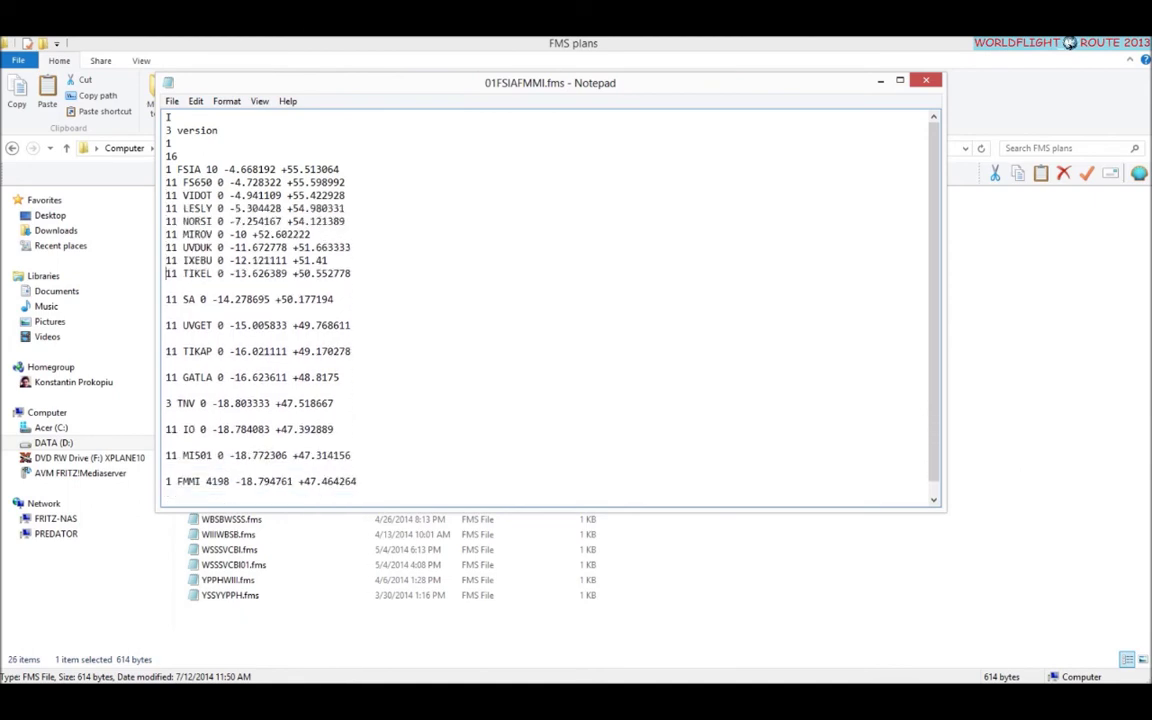
{"action": "key", "text": "Down"}
{"action": "key", "text": "Delete"}
{"action": "key", "text": "Down"}
{"action": "key", "text": "Delete"}
{"action": "key", "text": "Down"}
{"action": "key", "text": "Delete"}
{"action": "key", "text": "Down"}
{"action": "key", "text": "Delete"}
{"action": "key", "text": "Down"}
{"action": "key", "text": "Delete"}
{"action": "key", "text": "Down"}
{"action": "key", "text": "Delete"}
{"action": "key", "text": "Down"}
{"action": "key", "text": "Delete"}
{"action": "key", "text": "Down"}
{"action": "key", "text": "Delete"}
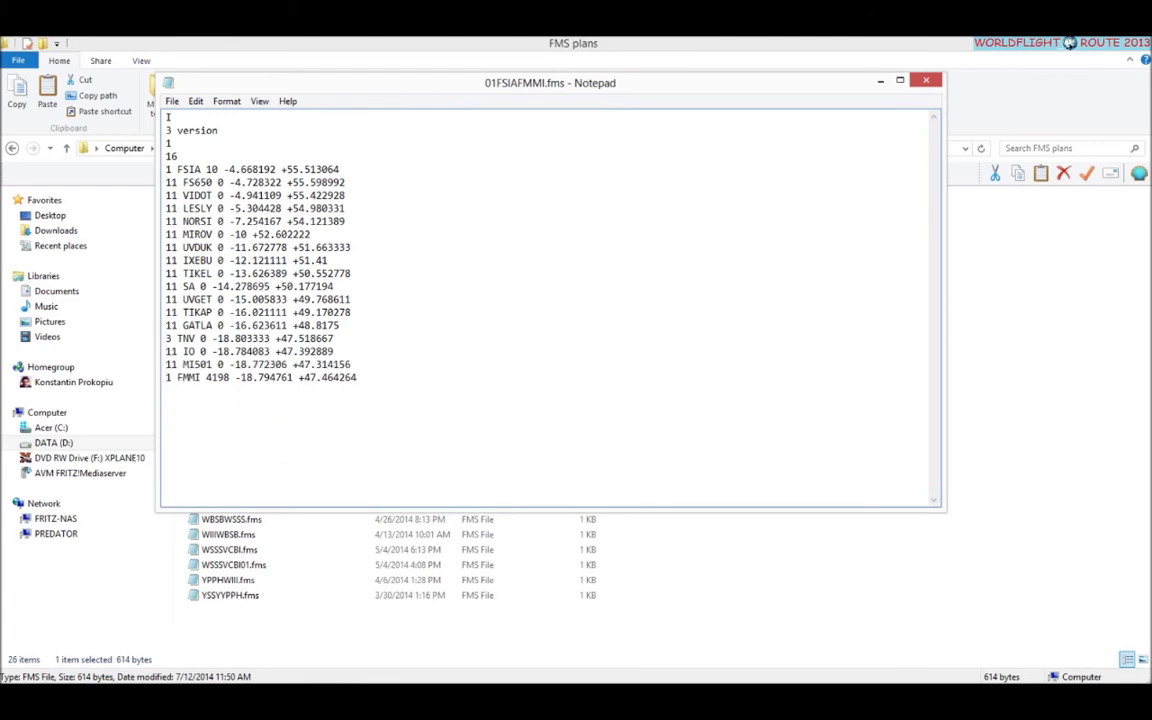
Delete the FSIA departure airport line from the waypoint list in 01FSIAFMMI.fms
{"action": "key", "text": "Up"}
{"action": "key", "text": "Up"}
{"action": "key", "text": "Up"}
{"action": "key", "text": "Up"}
{"action": "key", "text": "Up"}
{"action": "key", "text": "Up"}
{"action": "key", "text": "Up"}
{"action": "key", "text": "Up"}
{"action": "key", "text": "Up"}
{"action": "key", "text": "Up"}
{"action": "key", "text": "Up"}
{"action": "key", "text": "Up"}
{"action": "key", "text": "Up"}
{"action": "key", "text": "Up"}
{"action": "key", "text": "Up"}
{"action": "key", "text": "Up"}
{"action": "key", "text": "Up"}
{"action": "key", "text": "Up"}
{"action": "key", "text": "Up"}
{"action": "key", "text": "Up"}
{"action": "left_click", "coordinate": [166, 156]}
{"action": "left_click", "coordinate": [166, 169]}
{"action": "key", "text": "shift+Down"}
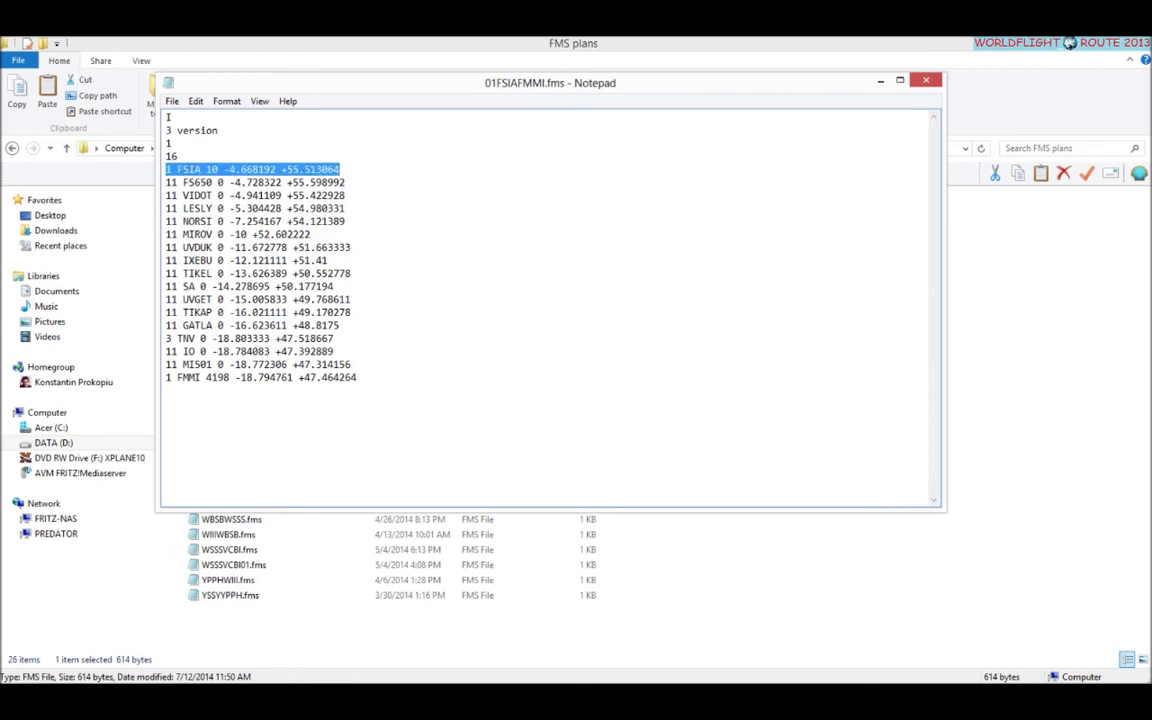
{"action": "key", "text": "Delete"}
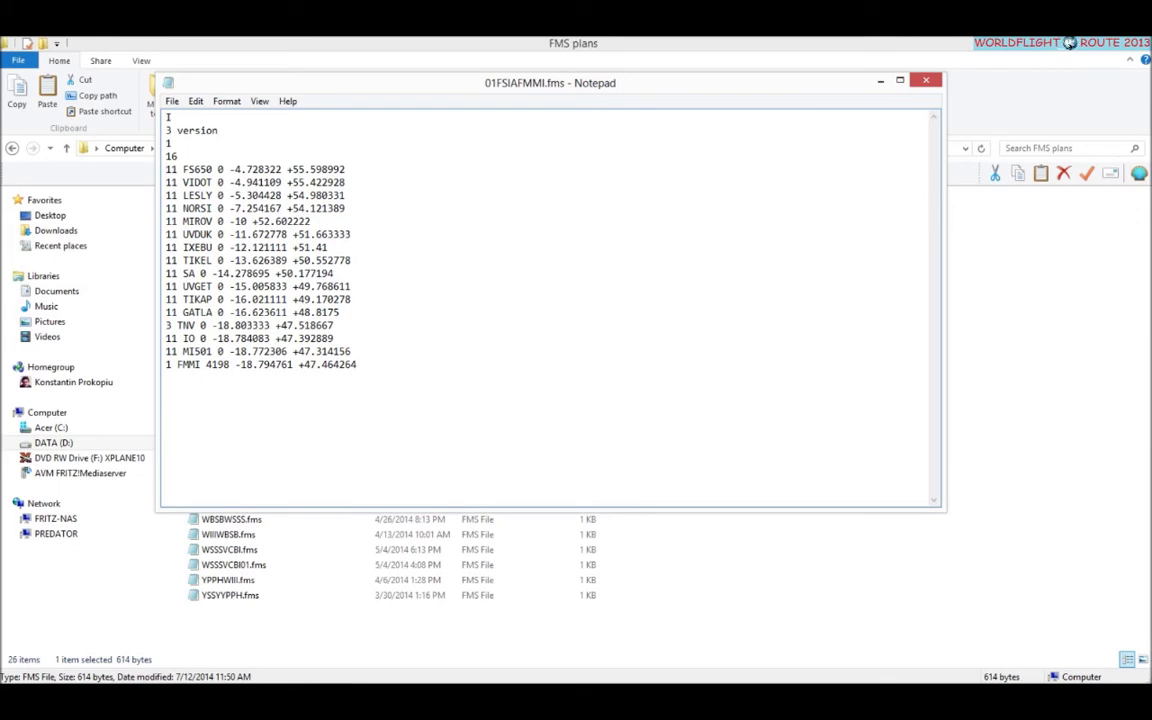
Delete all route entries after the SA waypoint, from UVGET through FMMI
{"action": "key", "text": "Down"}
{"action": "key", "text": "Down"}
{"action": "key", "text": "Down"}
{"action": "key", "text": "Down"}
{"action": "key", "text": "Down"}
{"action": "key", "text": "Down"}
{"action": "key", "text": "Down"}
{"action": "key", "text": "shift+Down"}
{"action": "key", "text": "ctrl+shift+End"}
{"action": "key", "text": "Delete"}
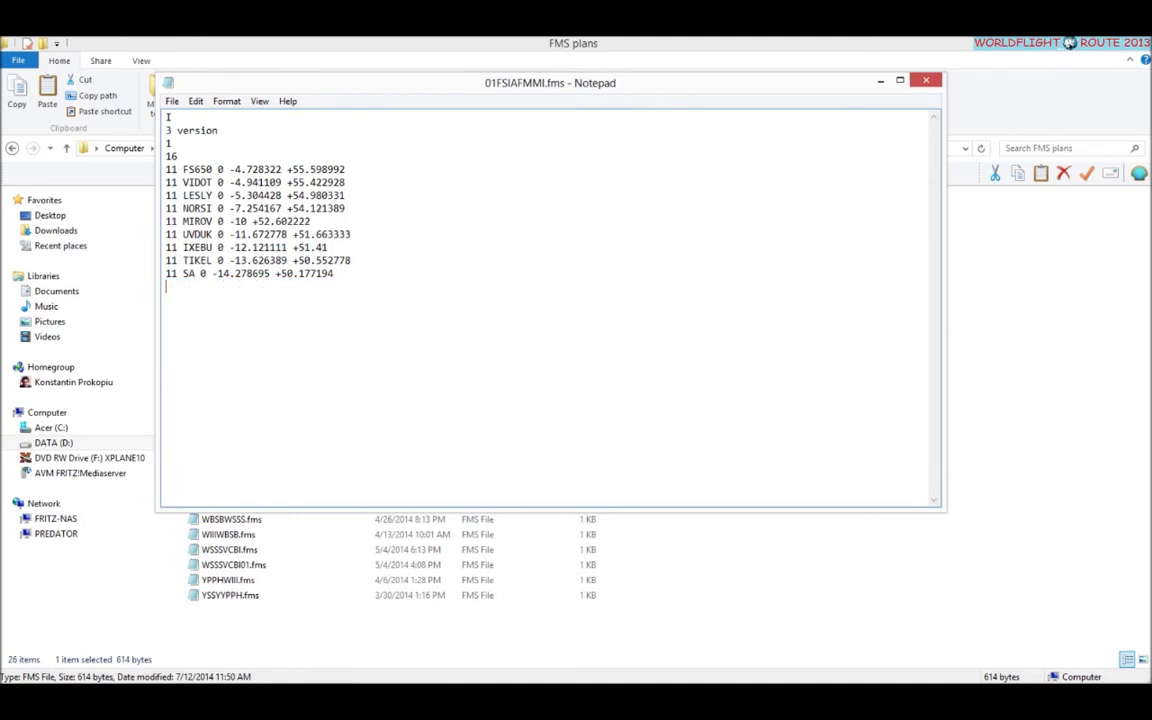
Set the waypoint count in the header of 01FSIAFMMI.fms to 9
{"action": "key", "text": "Up"}
{"action": "key", "text": "Up"}
{"action": "key", "text": "Up"}
{"action": "key", "text": "Up"}
{"action": "key", "text": "Up"}
{"action": "key", "text": "Up"}
{"action": "key", "text": "Up"}
{"action": "key", "text": "Up"}
{"action": "type", "text": "9"}
{"action": "key", "text": "Delete"}
{"action": "key", "text": "Delete"}
Save the edited 01FSIAFMMI.fms and close it
{"action": "left_click", "coordinate": [172, 101]}
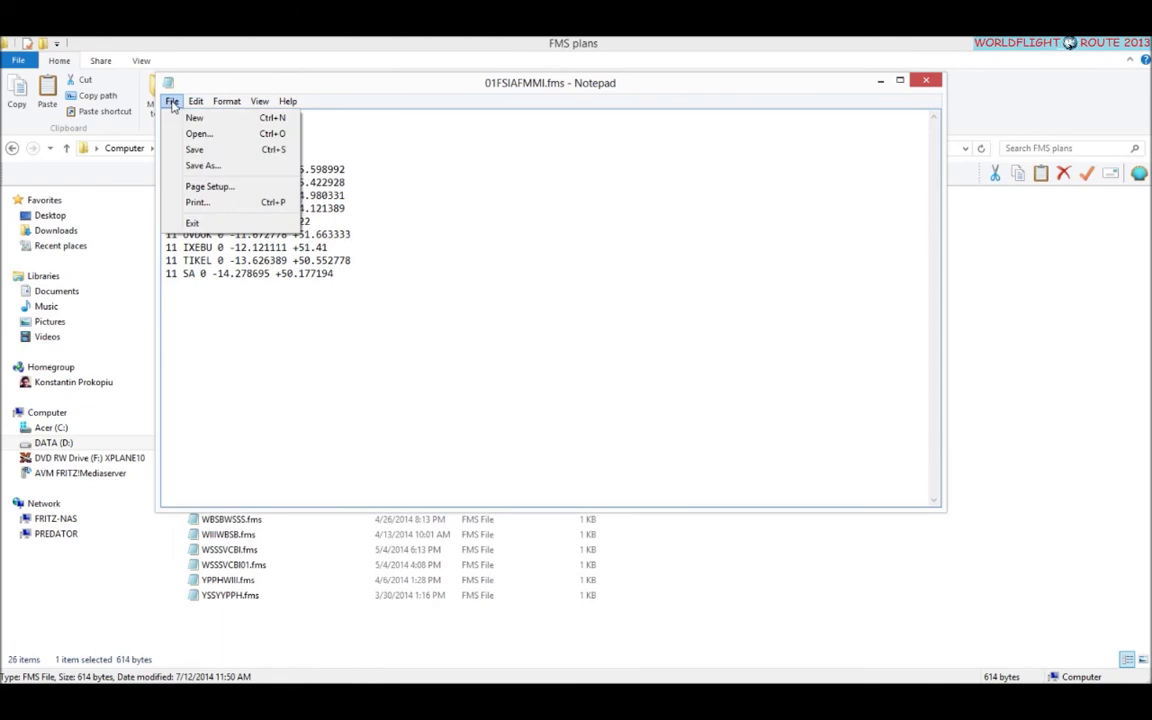
{"action": "left_click", "coordinate": [203, 152]}
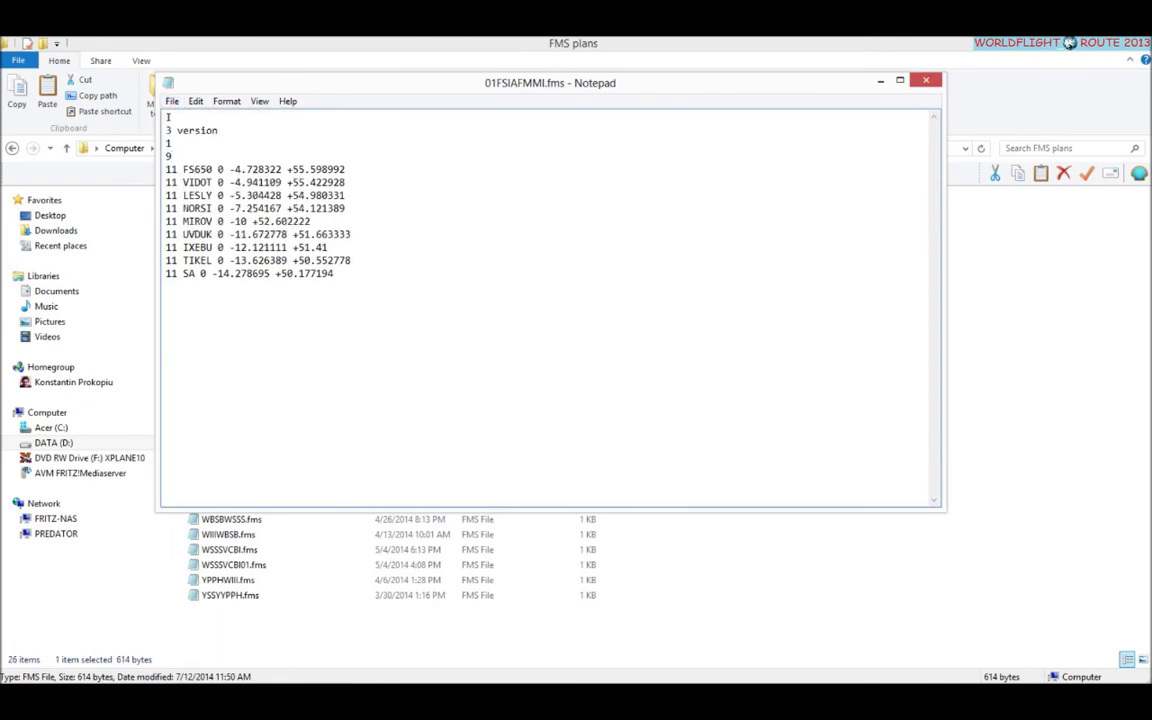
{"action": "left_click", "coordinate": [926, 80]}
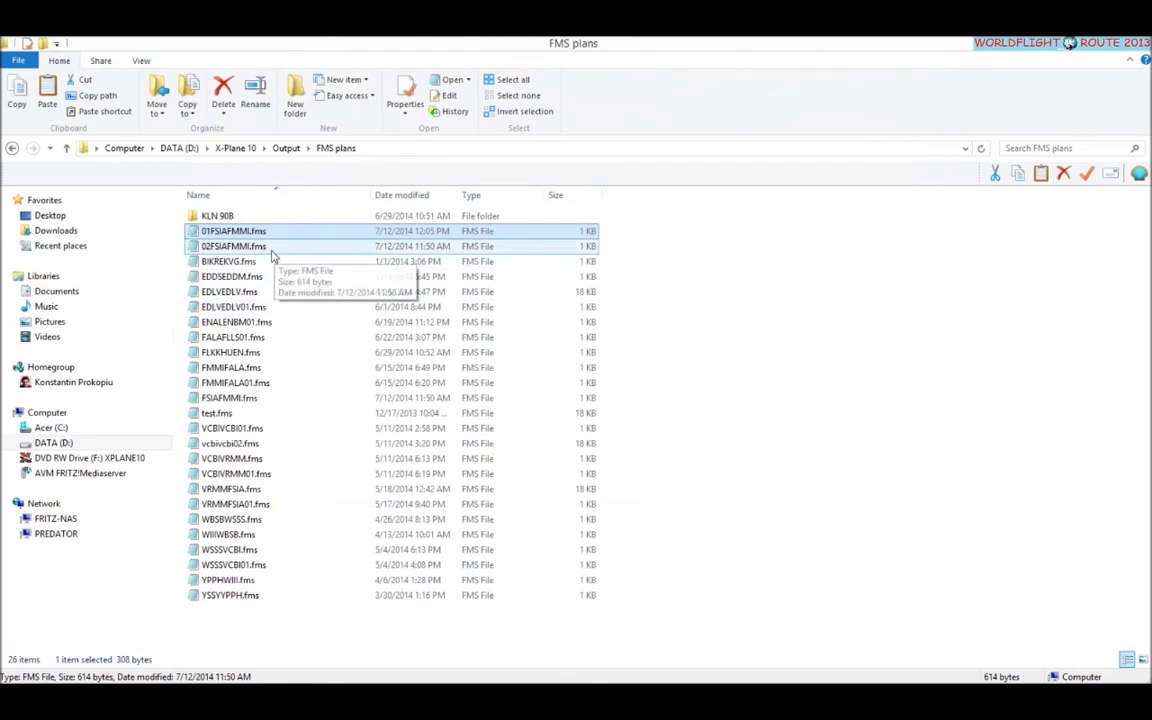
Open 02FSIAFMMI.fms and remove the blank lines between the header entries down to the FSIA line
{"action": "double_click", "coordinate": [272, 252]}
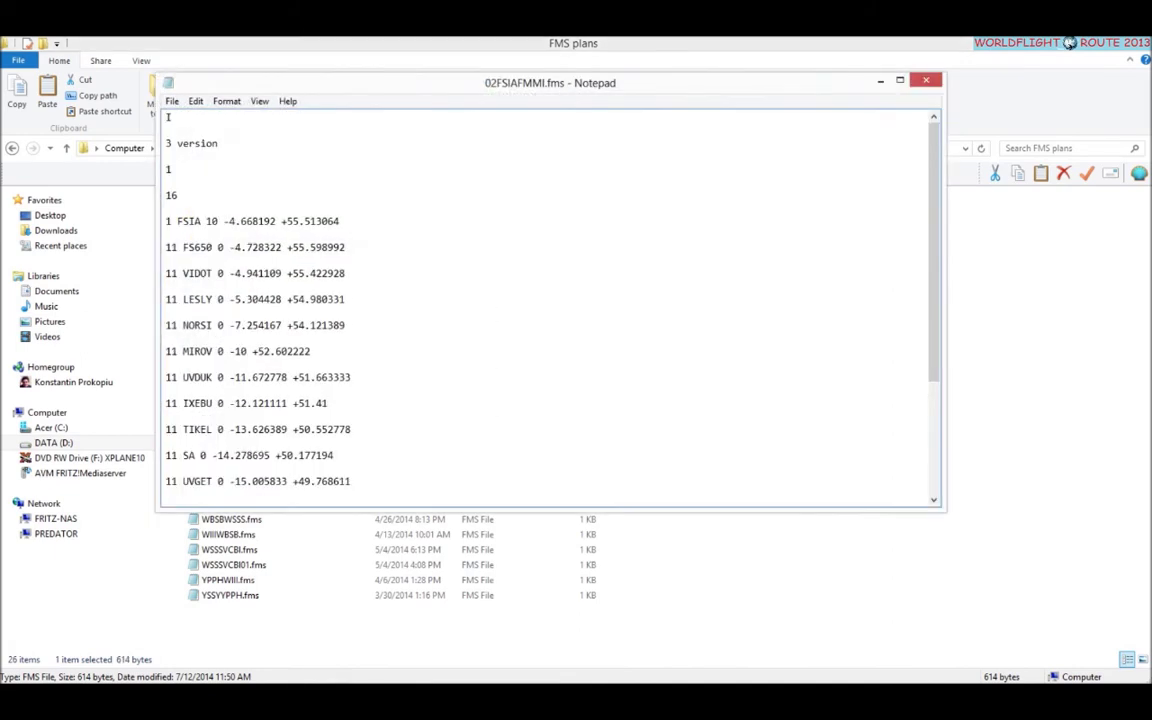
{"action": "key", "text": "Down"}
{"action": "key", "text": "Down"}
{"action": "key", "text": "BackSpace"}
{"action": "key", "text": "Down"}
{"action": "key", "text": "Down"}
{"action": "key", "text": "BackSpace"}
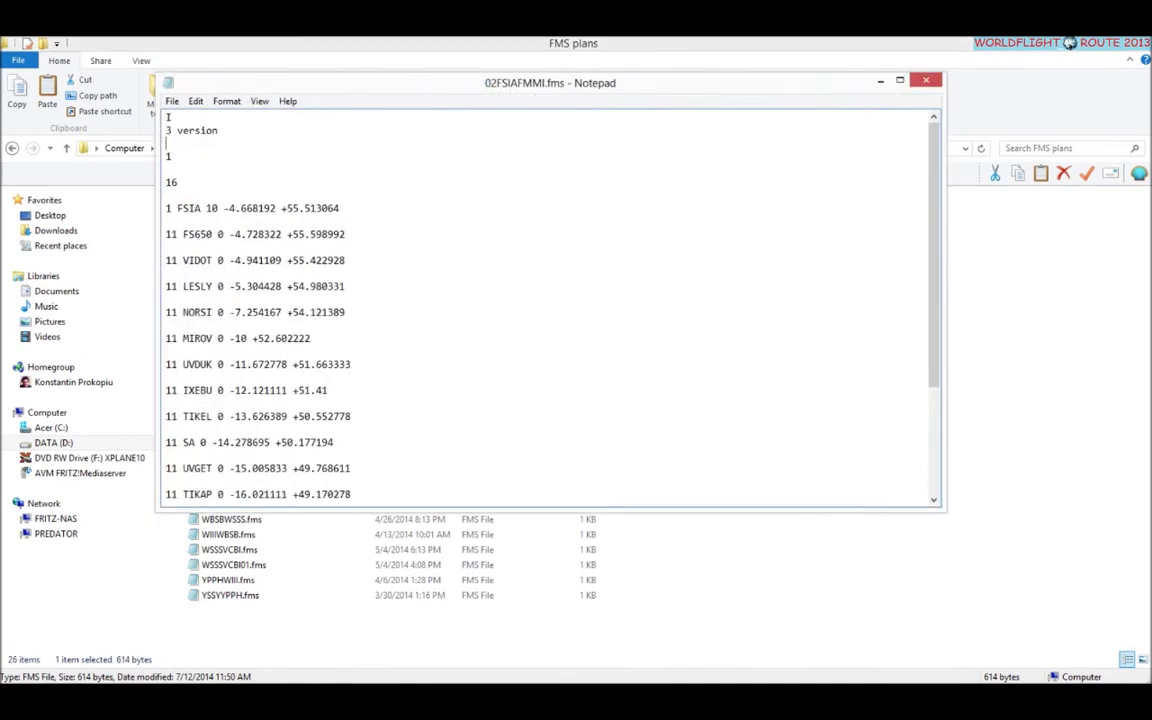
{"action": "key", "text": "Down"}
{"action": "key", "text": "Down"}
{"action": "key", "text": "BackSpace"}
{"action": "key", "text": "Down"}
{"action": "key", "text": "Down"}
{"action": "key", "text": "BackSpace"}
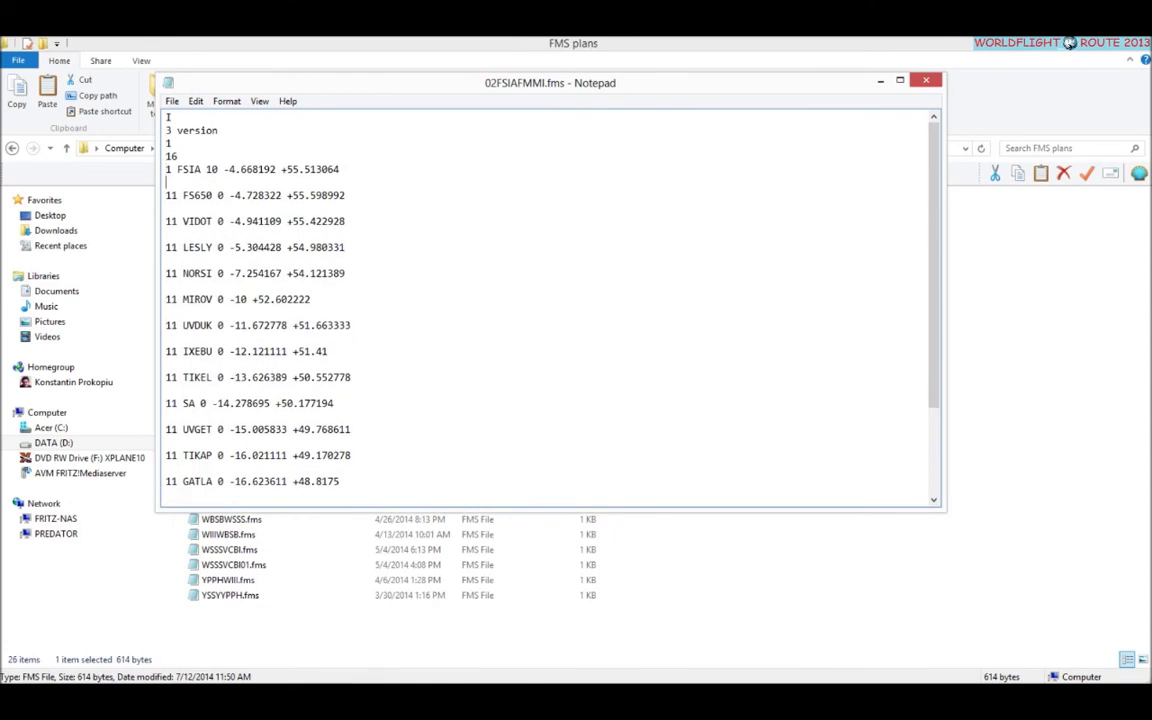
Delete all route entries from FSIA through SA so the list starts with UVGET
{"action": "key", "text": "shift+Down"}
{"action": "key", "text": "shift+Down"}
{"action": "key", "text": "shift+Down"}
{"action": "key", "text": "shift+Down"}
{"action": "key", "text": "shift+Down"}
{"action": "key", "text": "shift+Down"}
{"action": "key", "text": "shift+Down"}
{"action": "key", "text": "shift+Down"}
{"action": "key", "text": "shift+Down"}
{"action": "key", "text": "shift+Down"}
{"action": "key", "text": "shift+Down"}
{"action": "key", "text": "shift+Down"}
{"action": "key", "text": "shift+Down"}
{"action": "key", "text": "shift+Down"}
{"action": "key", "text": "shift+Down"}
{"action": "key", "text": "shift+Down"}
{"action": "key", "text": "shift+Down"}
{"action": "key", "text": "shift+Down"}
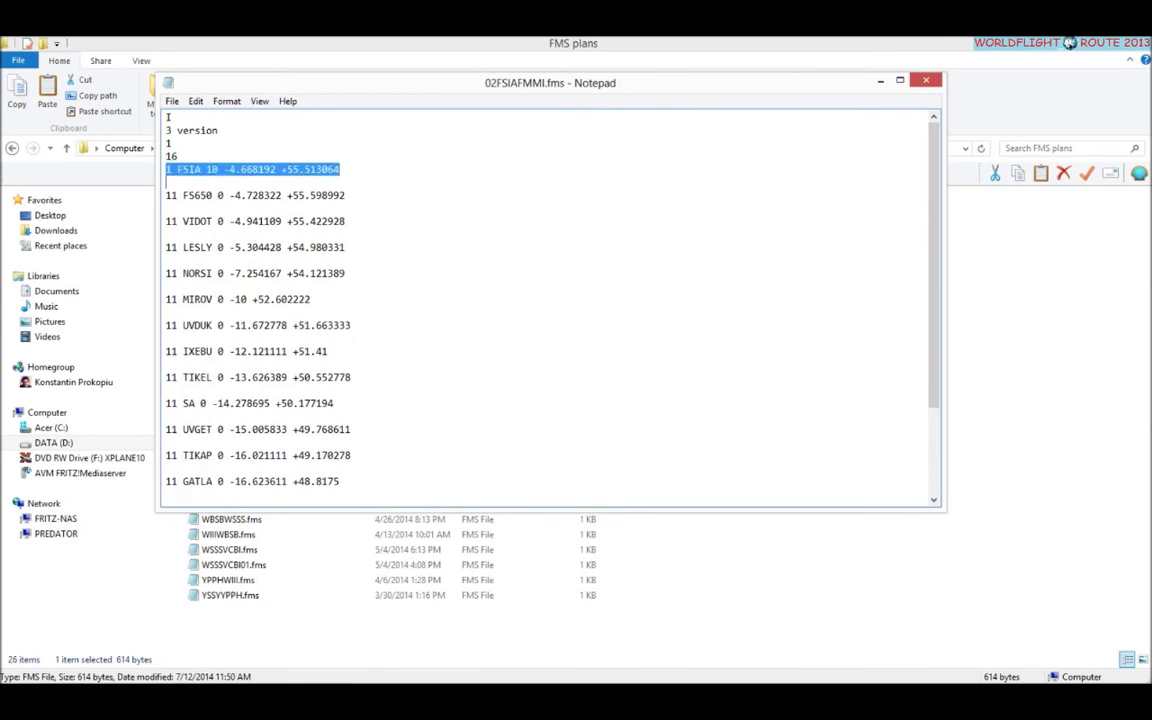
{"action": "key", "text": "shift+Down"}
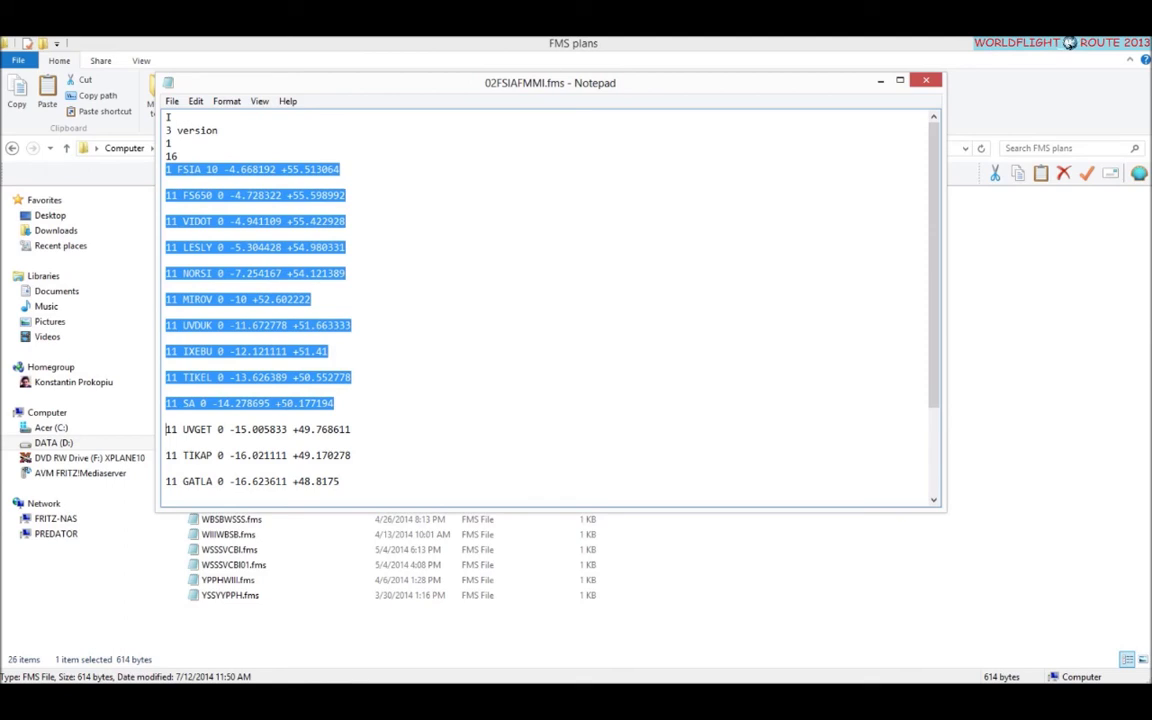
{"action": "key", "text": "Delete"}
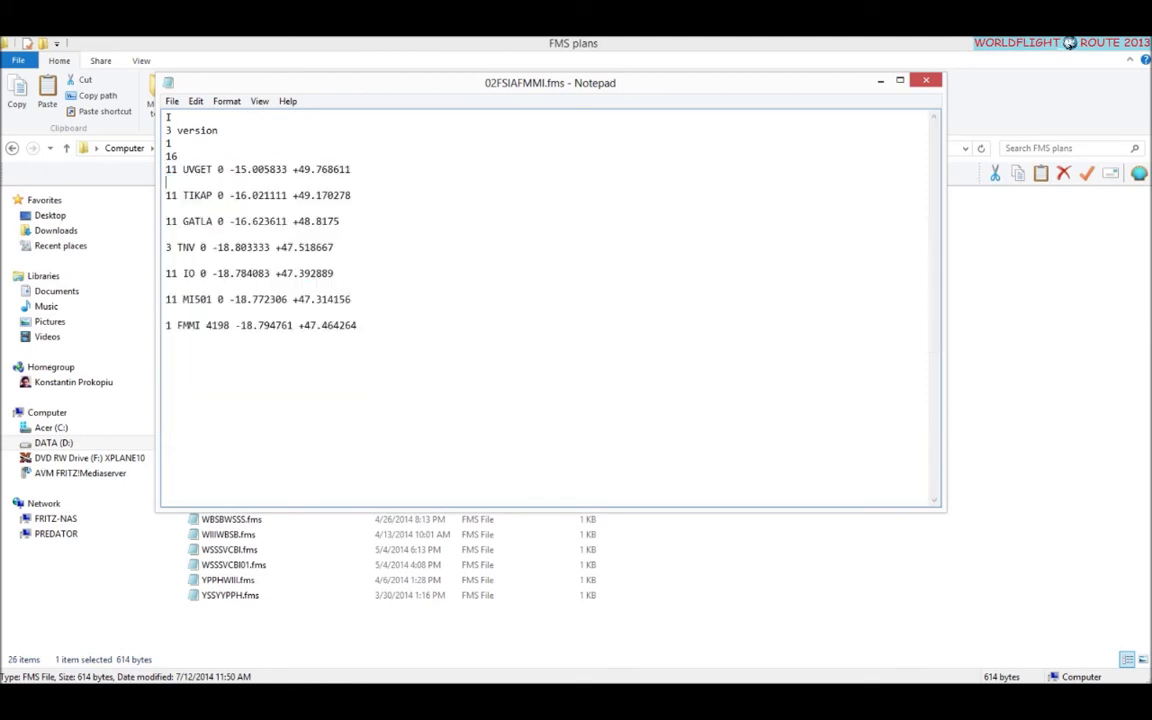
Remove the blank lines between the remaining waypoints from UVGET to FMMI
{"action": "key", "text": "Down"}
{"action": "key", "text": "Delete"}
{"action": "key", "text": "Down"}
{"action": "key", "text": "Delete"}
{"action": "key", "text": "Down"}
{"action": "key", "text": "Delete"}
{"action": "key", "text": "Down"}
{"action": "key", "text": "Delete"}
{"action": "key", "text": "Down"}
{"action": "key", "text": "Delete"}
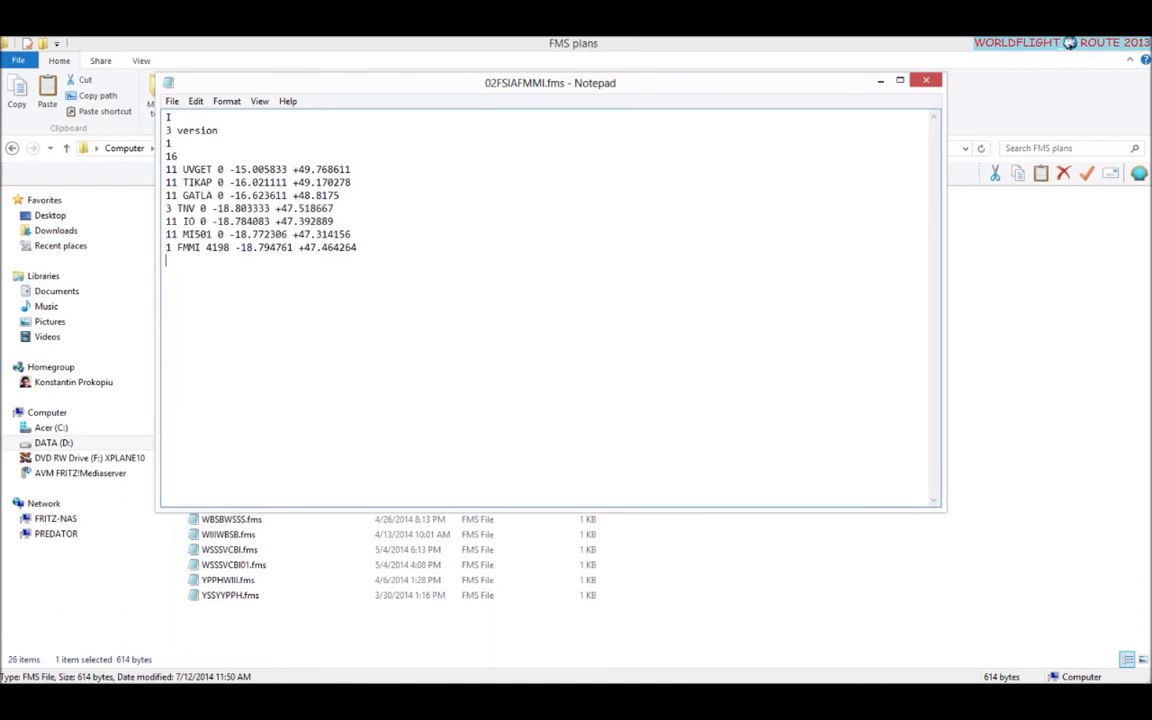
Delete the FMMI destination airport line from the end of the waypoint list in 02FSIAFMMI.fms
{"action": "key", "text": "Up"}
{"action": "key", "text": "Up"}
{"action": "key", "text": "Up"}
{"action": "key", "text": "Up"}
{"action": "key", "text": "Up"}
{"action": "key", "text": "Down"}
{"action": "key", "text": "Down"}
{"action": "key", "text": "Down"}
{"action": "key", "text": "Down"}
{"action": "key", "text": "Down"}
{"action": "key", "text": "shift+Down"}
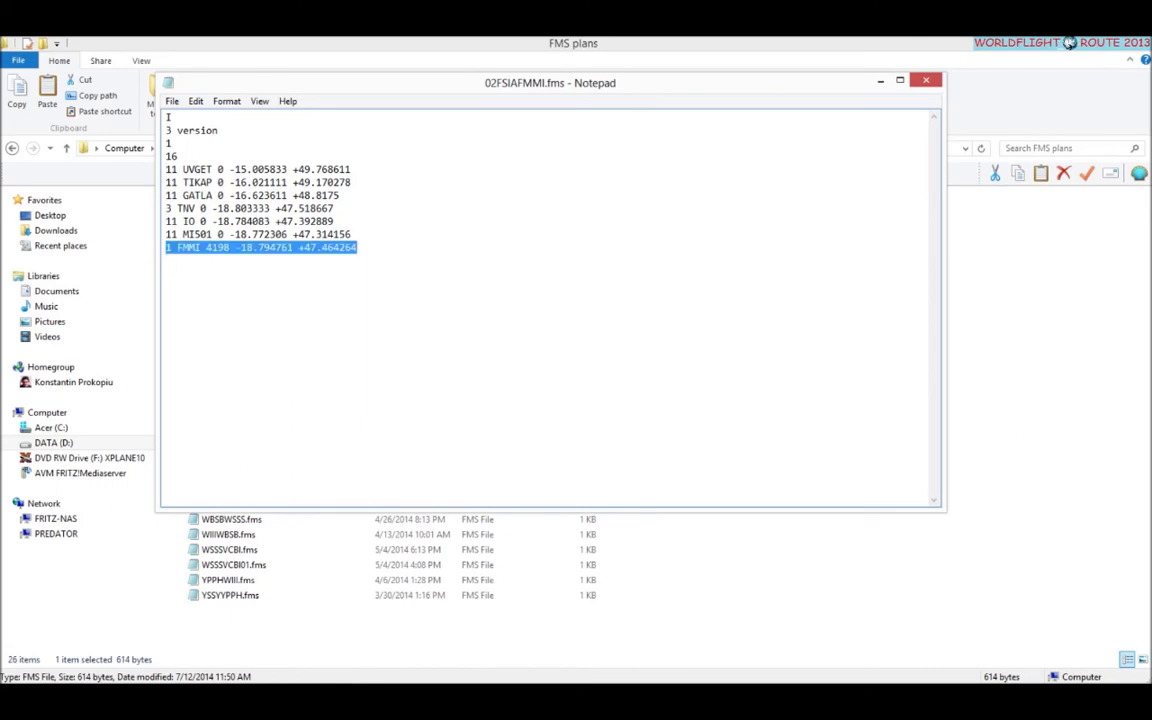
{"action": "key", "text": "Delete"}
Set the waypoint count in the header of 02FSIAFMMI.fms to 6, then save and close the file
{"action": "key", "text": "Up"}
{"action": "key", "text": "Up"}
{"action": "key", "text": "Up"}
{"action": "key", "text": "Up"}
{"action": "key", "text": "Up"}
{"action": "key", "text": "Up"}
{"action": "key", "text": "Up"}
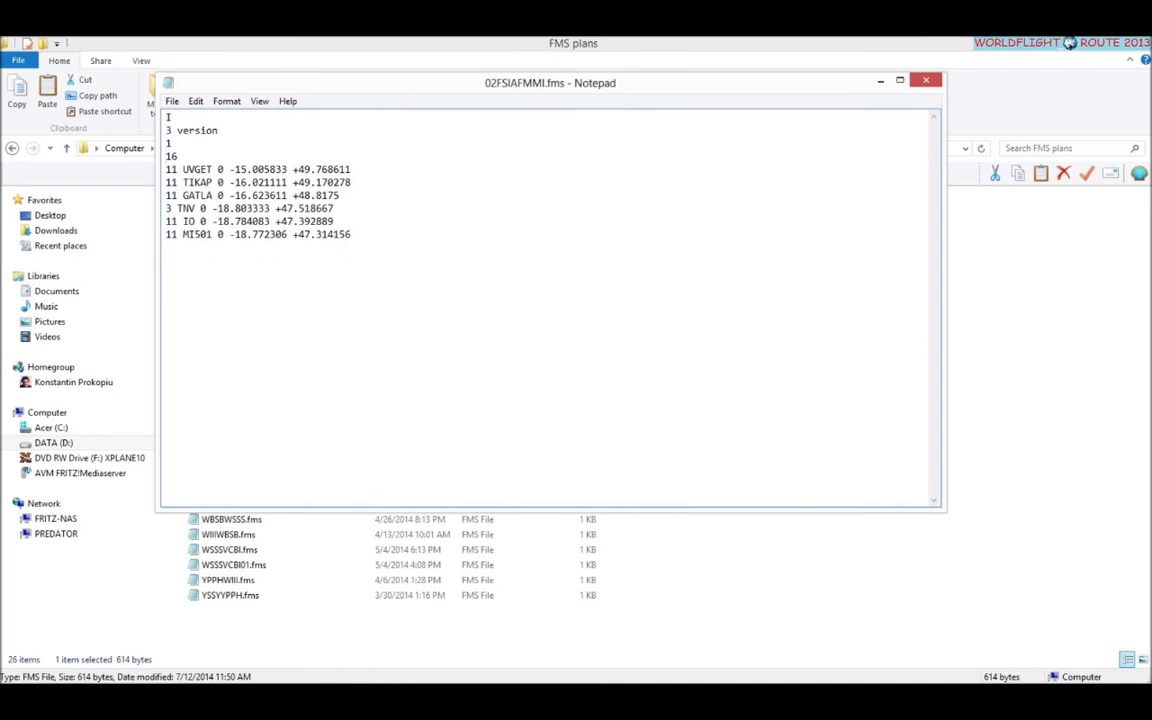
{"action": "key", "text": "Down"}
{"action": "key", "text": "Down"}
{"action": "key", "text": "Down"}
{"action": "key", "text": "Down"}
{"action": "key", "text": "Down"}
{"action": "key", "text": "Up"}
{"action": "key", "text": "Up"}
{"action": "key", "text": "Up"}
{"action": "key", "text": "Up"}
{"action": "key", "text": "Up"}
{"action": "key", "text": "Delete"}
{"action": "left_click", "coordinate": [926, 80]}
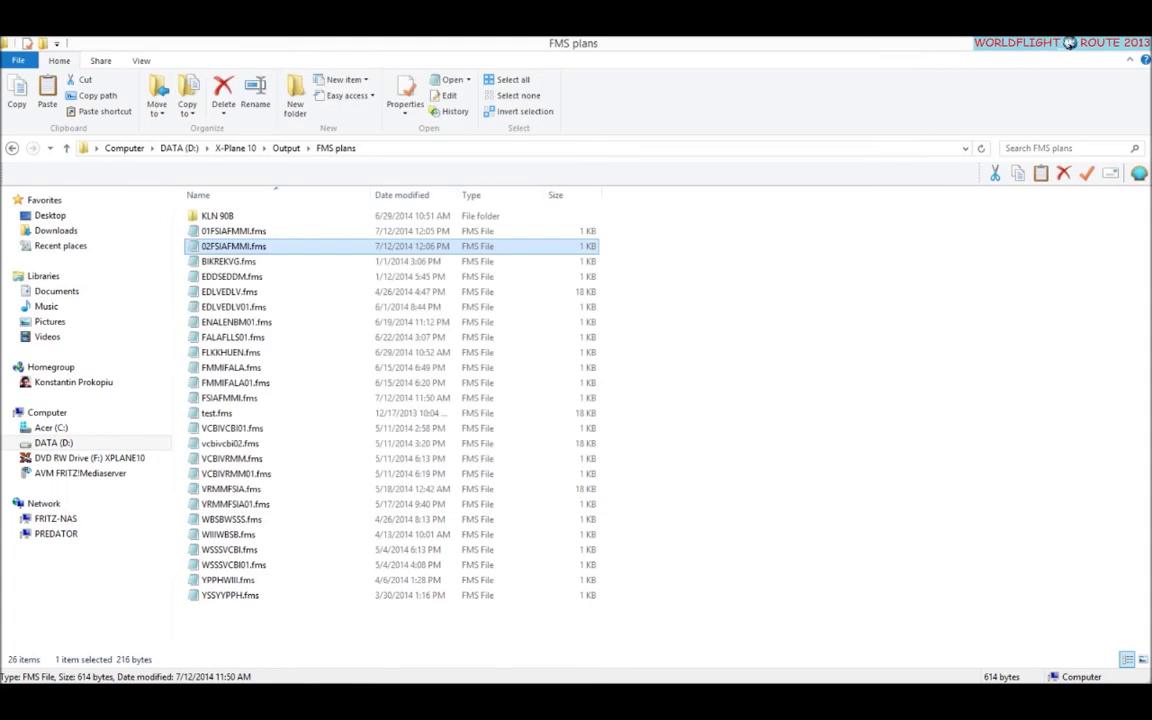
Switch to X-Plane, power up the INS, and use its remote function to bring up the 01FSIAFMMI flight plan
{"action": "key", "text": "alt+Tab"}
{"action": "left_click_drag", "start_coordinate": [391, 57], "coordinate": [360, 69]}
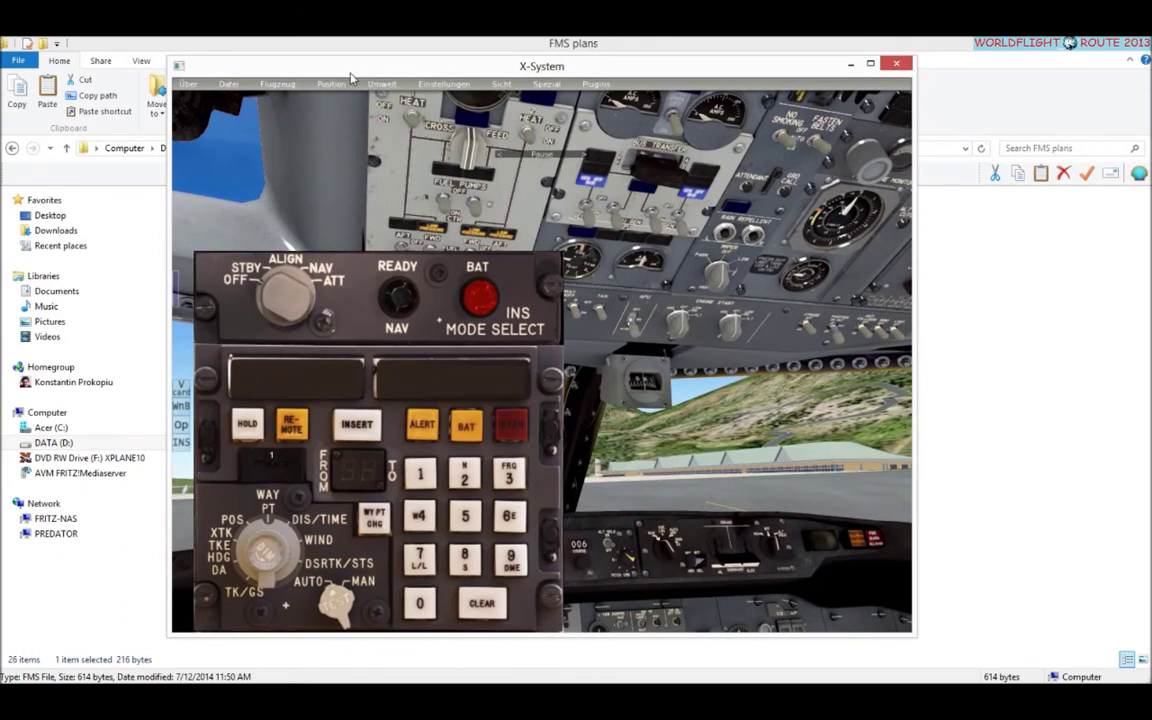
{"action": "left_click", "coordinate": [247, 423]}
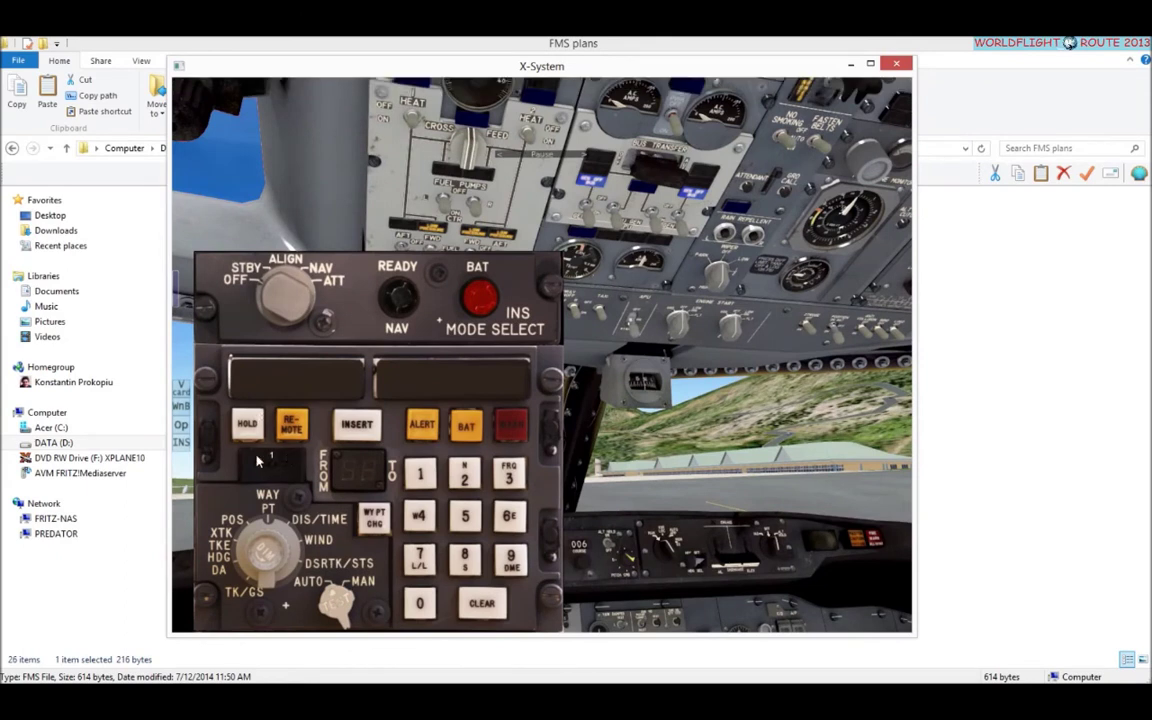
{"action": "left_click", "coordinate": [297, 303]}
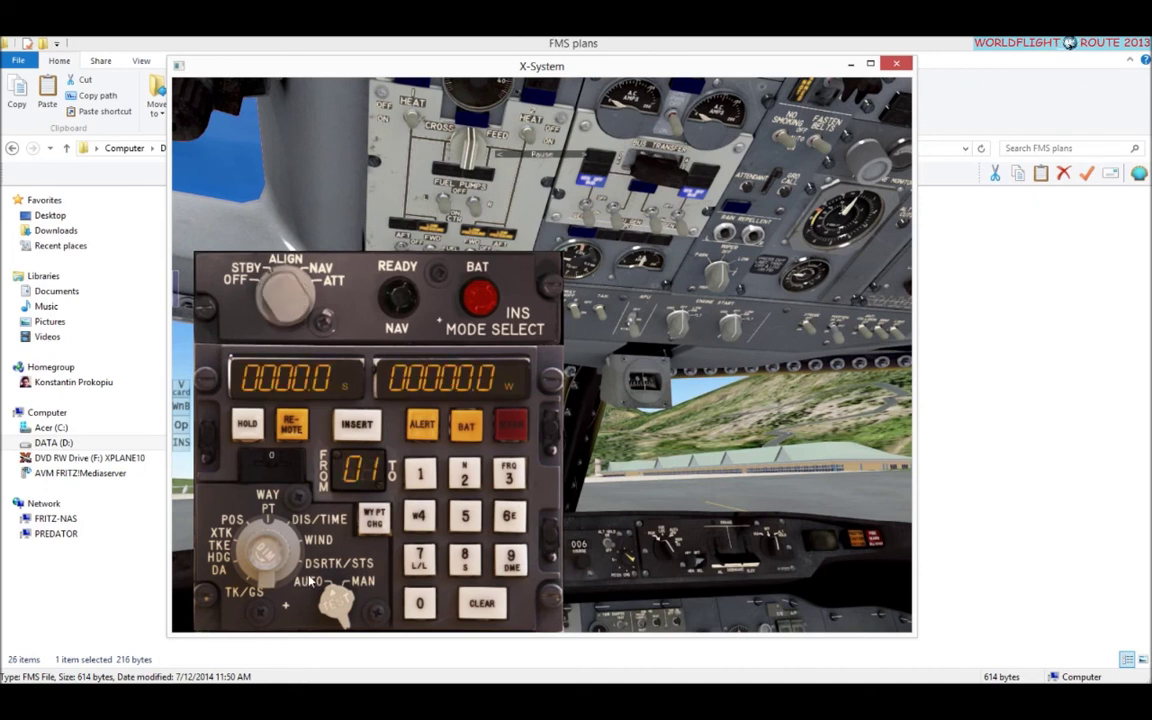
{"action": "left_click", "coordinate": [290, 533]}
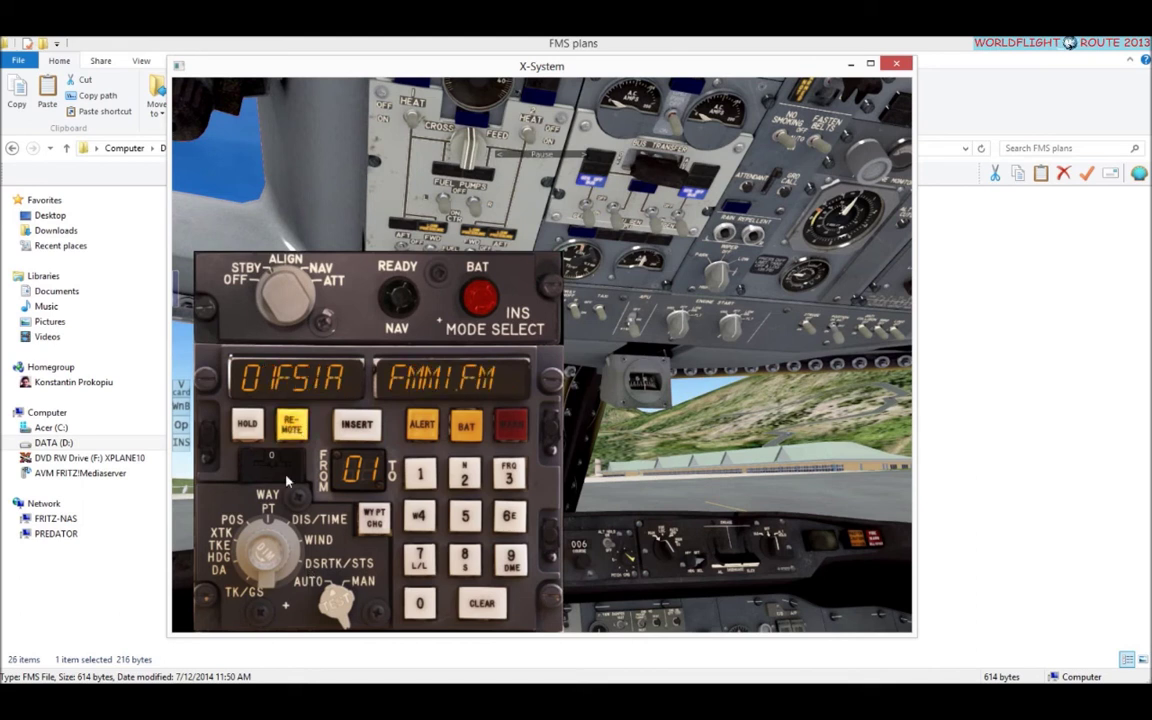
Browse the flight plans on the INS, select 01FSIAFMMI, and load it
{"action": "left_click", "coordinate": [276, 465]}
{"action": "left_click", "coordinate": [278, 472]}
{"action": "left_click", "coordinate": [255, 470]}
{"action": "left_click", "coordinate": [255, 470]}
{"action": "left_click", "coordinate": [358, 426]}
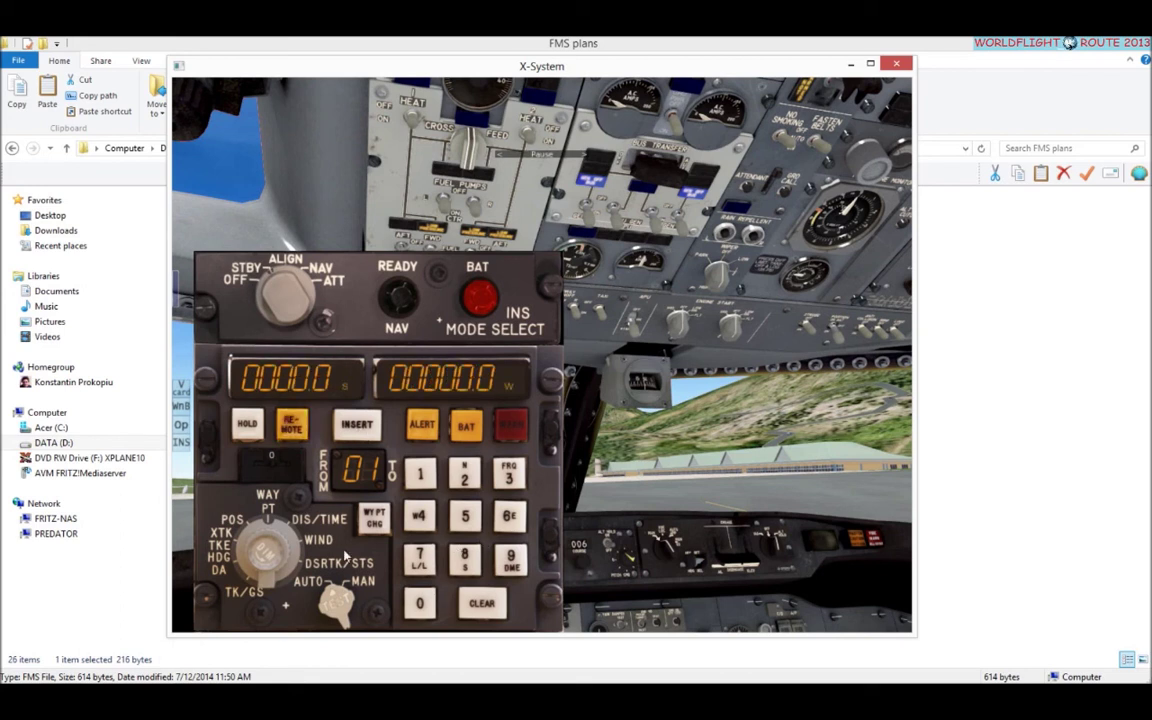
Show waypoint 1's coordinates on the INS and open 01FSIAFMMI.fms alongside to compare them
{"action": "left_click", "coordinate": [280, 462]}
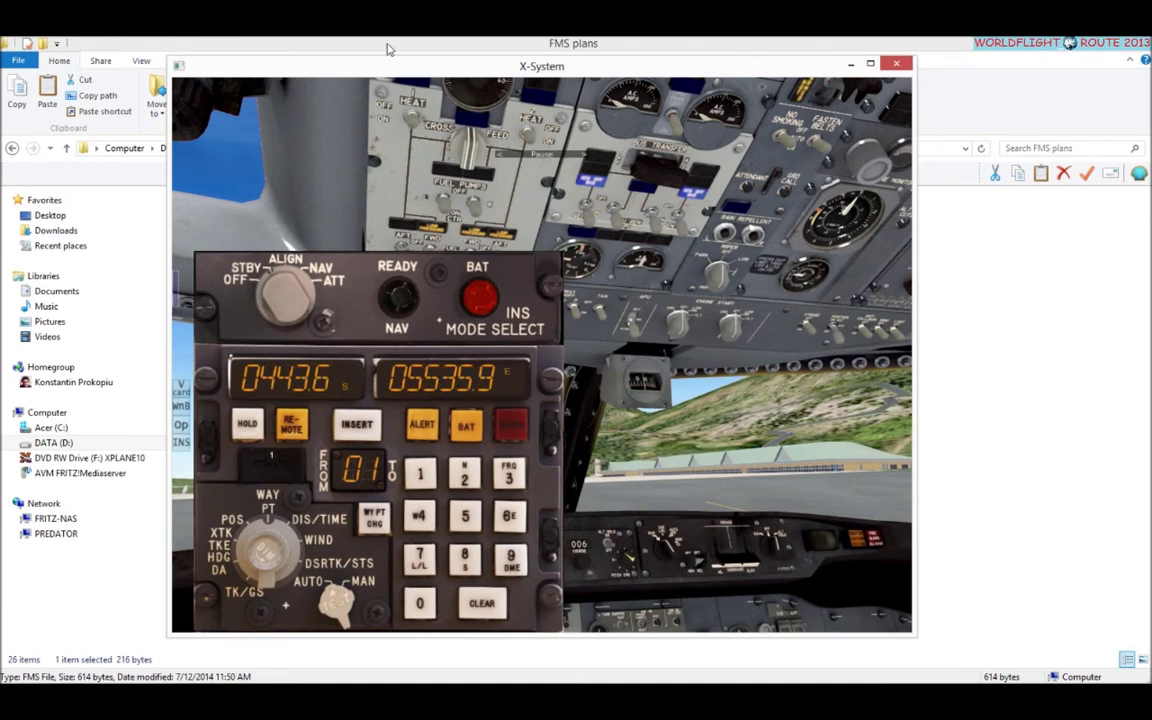
{"action": "left_click_drag", "start_coordinate": [338, 66], "coordinate": [684, 100]}
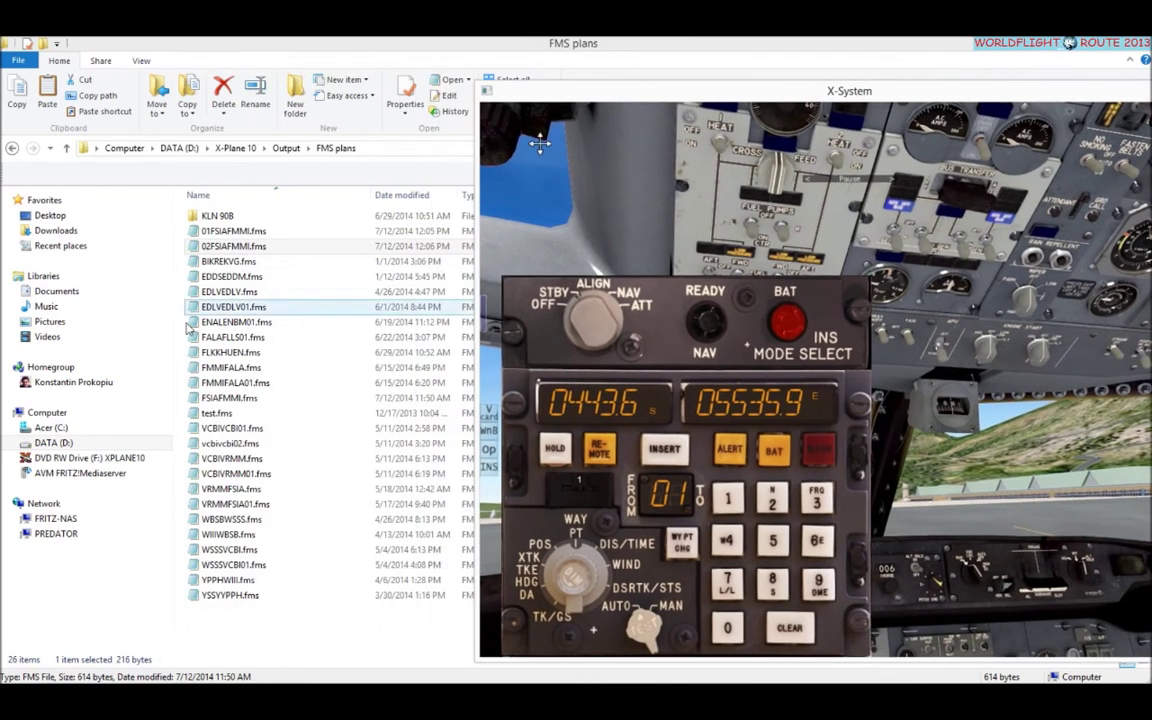
{"action": "double_click", "coordinate": [218, 233]}
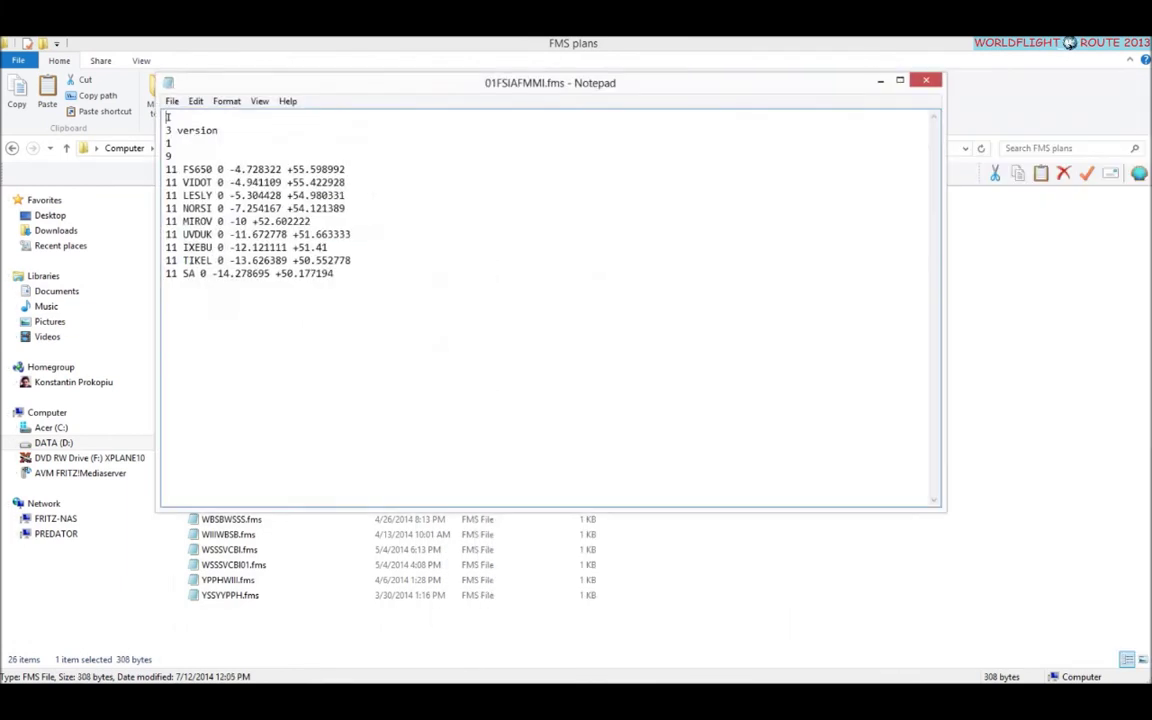